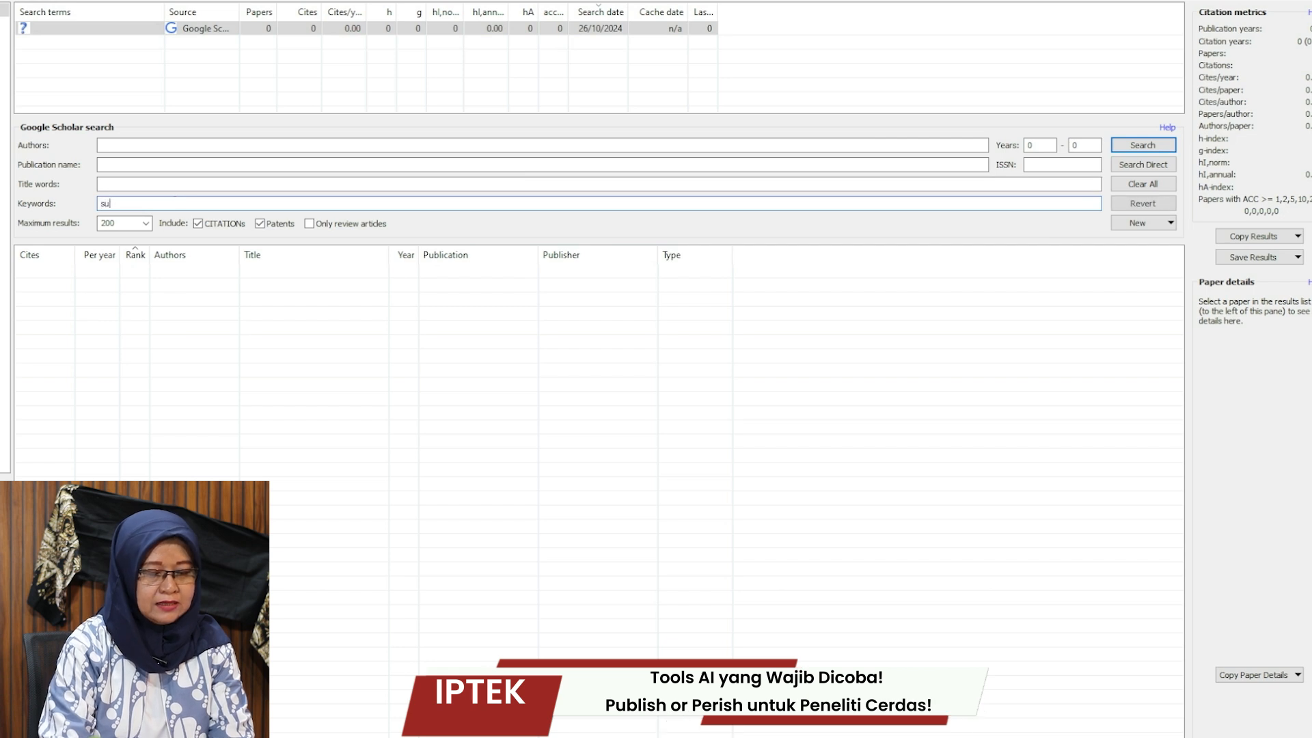
Enter 'sustainability performance' as the keywords and limit maximum results to 100.
{"action": "type", "text": "uisr"}
{"action": "type", "text": "tainability"}
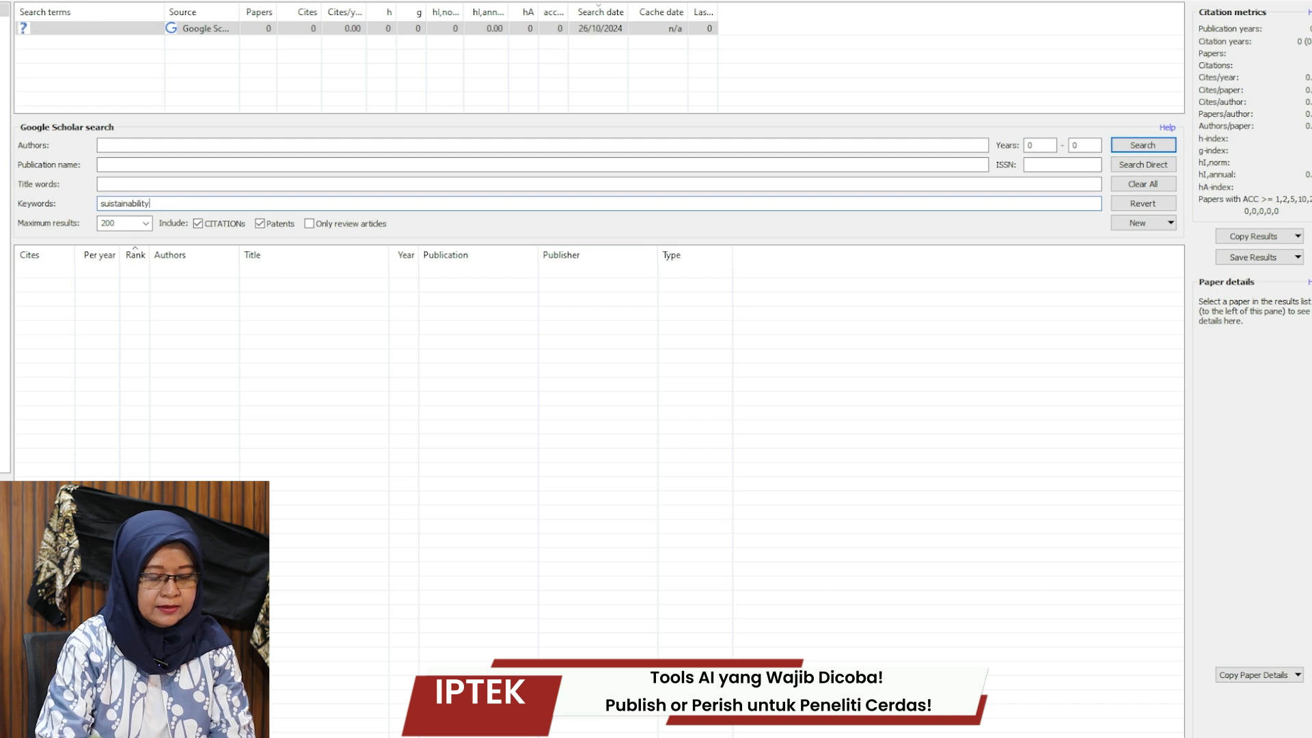
{"action": "type", "text": " performance"}
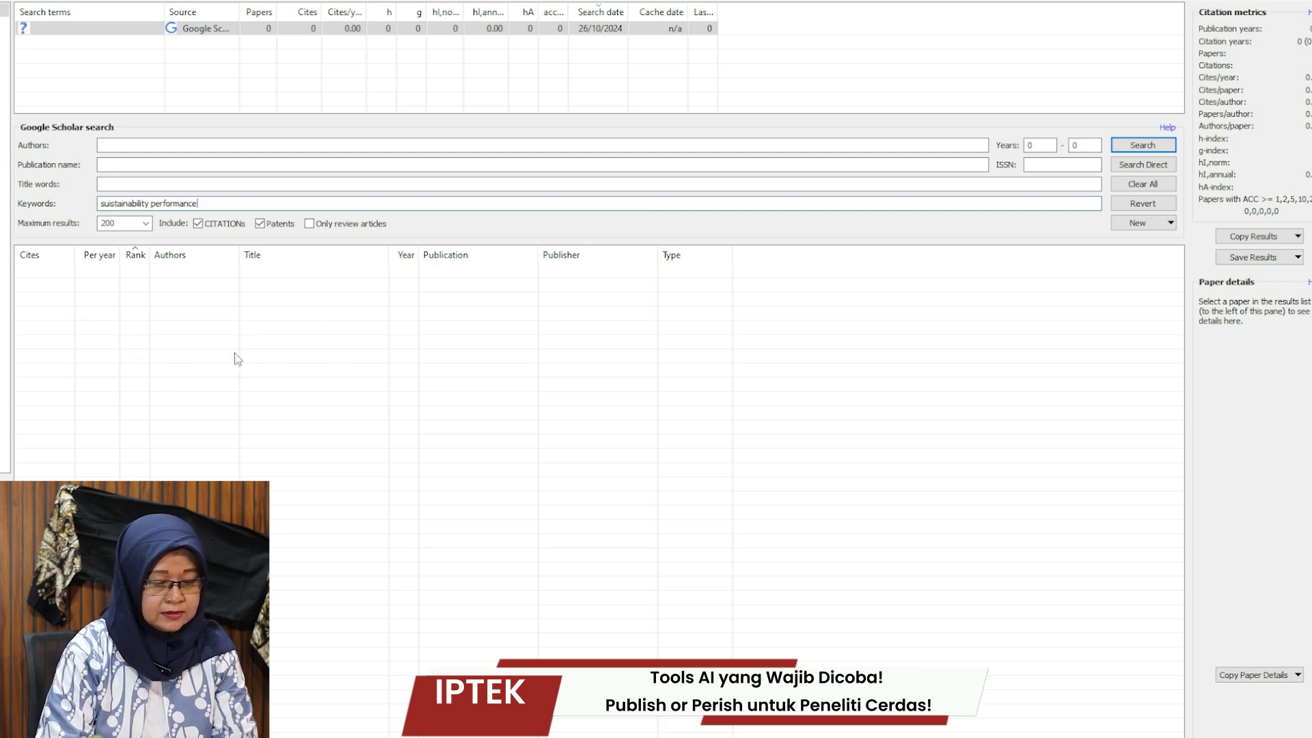
{"action": "left_click", "coordinate": [147, 229]}
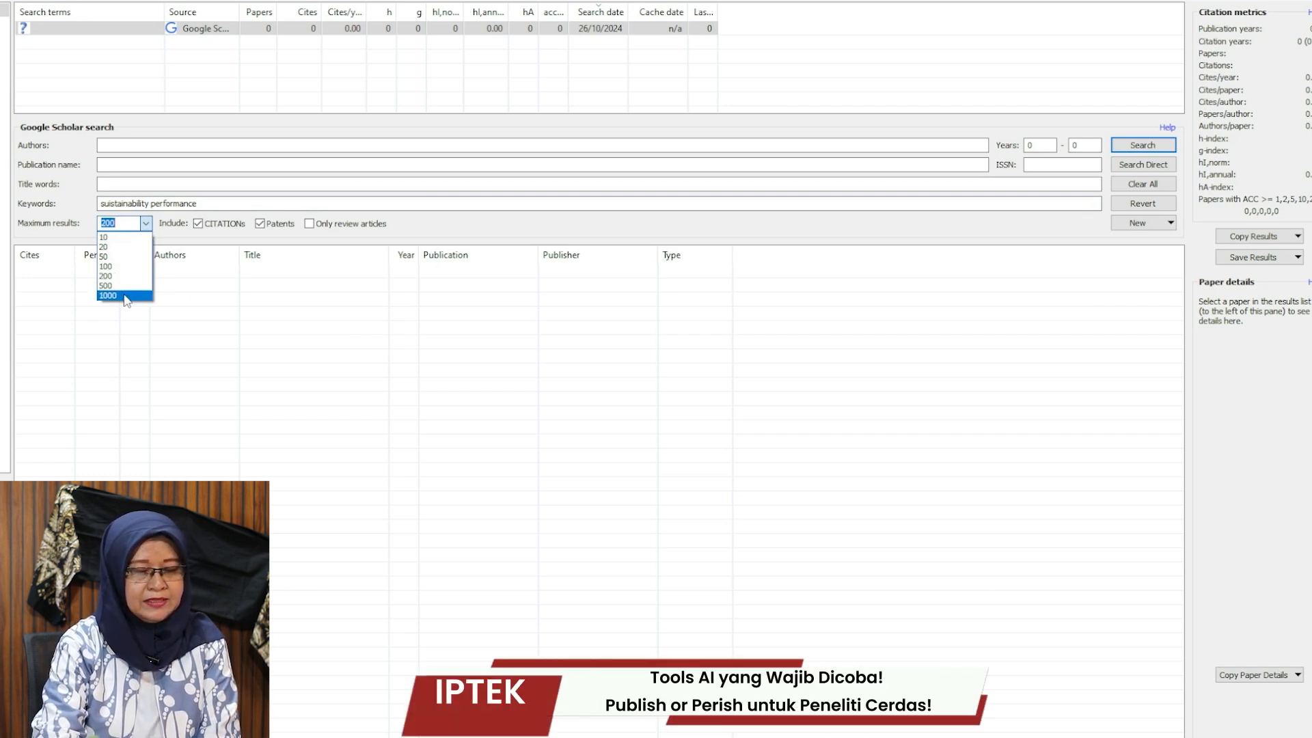
{"action": "left_click", "coordinate": [115, 267]}
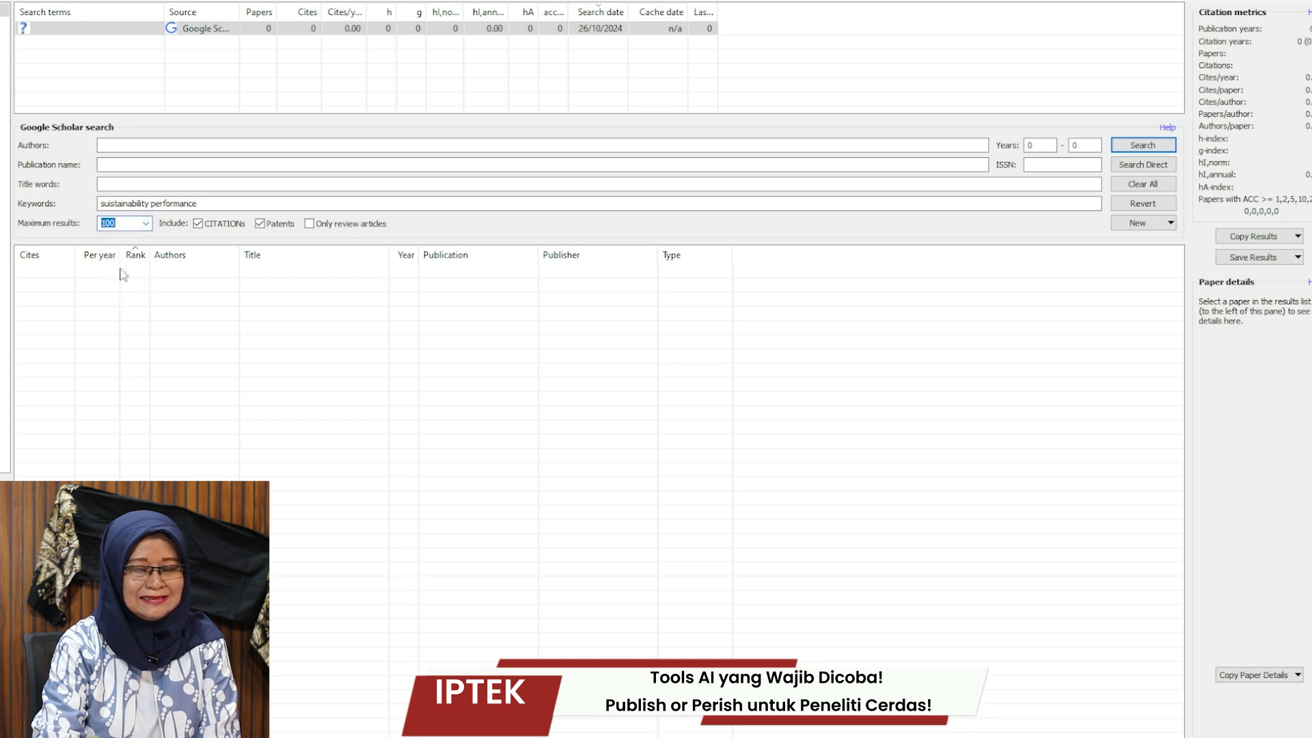
Set the publication year range to 2019–2023.
{"action": "left_click", "coordinate": [1029, 146]}
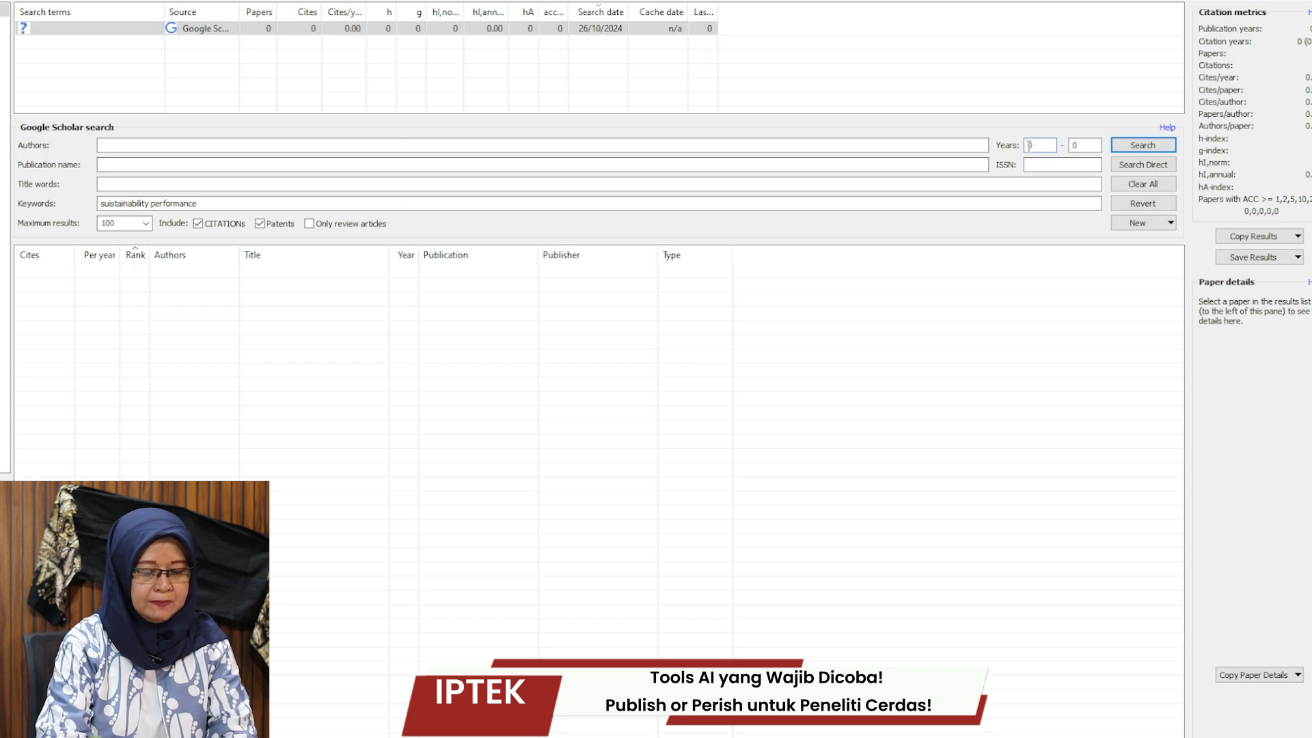
{"action": "type", "text": "2019"}
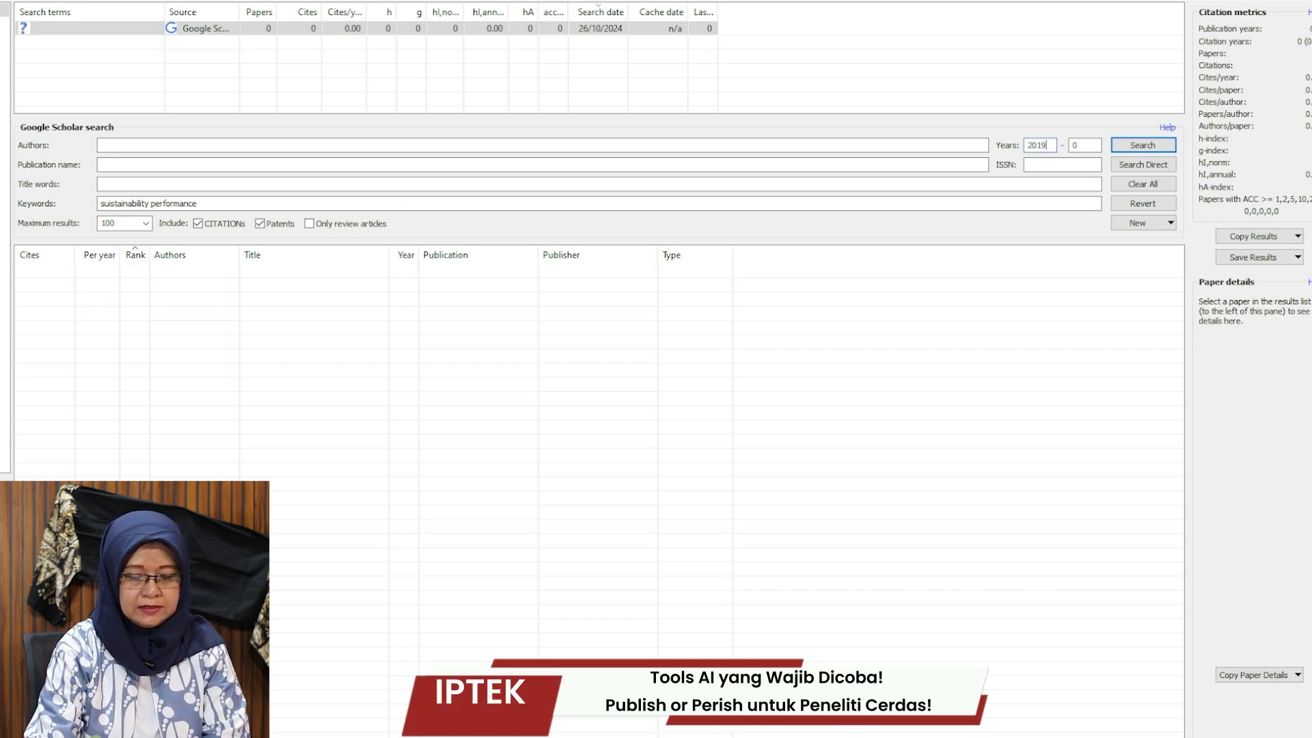
{"action": "double_click", "coordinate": [1078, 144]}
{"action": "type", "text": "2023"}
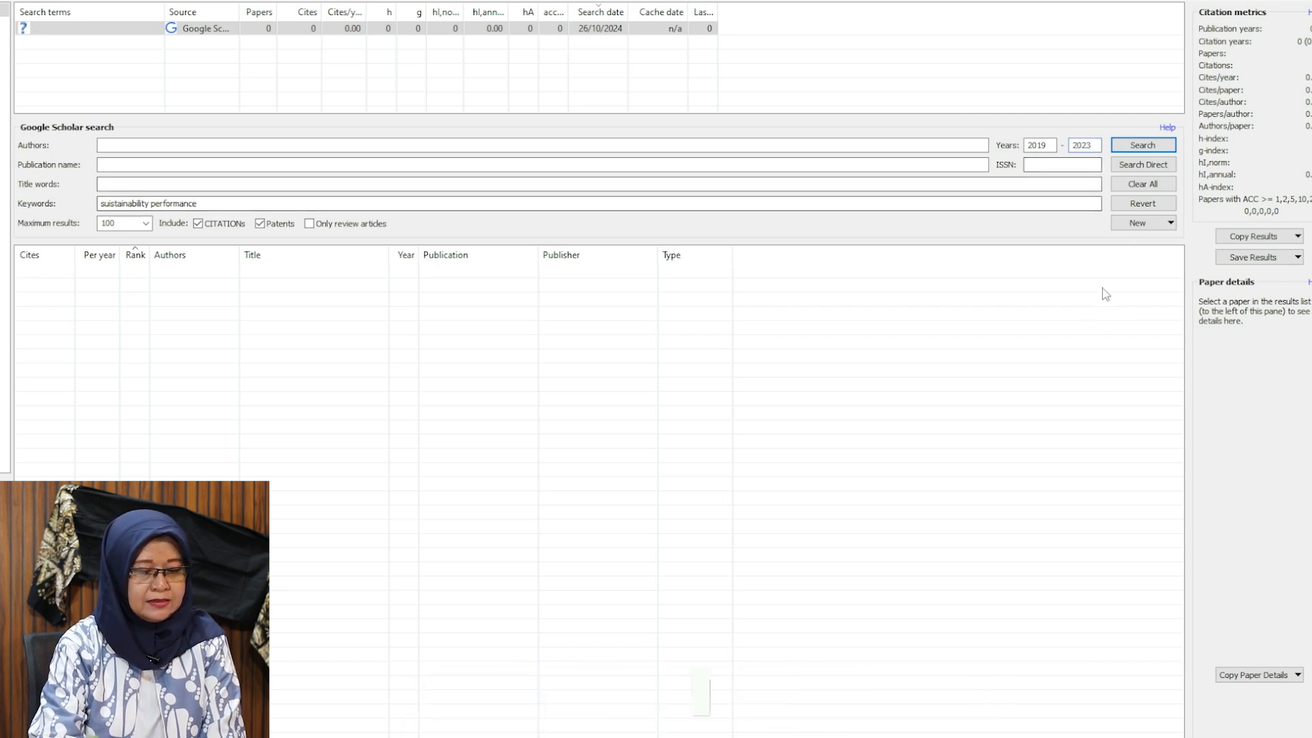
Run the search (100 papers, 34,484 citations, h-index 92), copy metrics with headers for Excel, then switch to Excel.
{"action": "left_click", "coordinate": [1141, 146]}
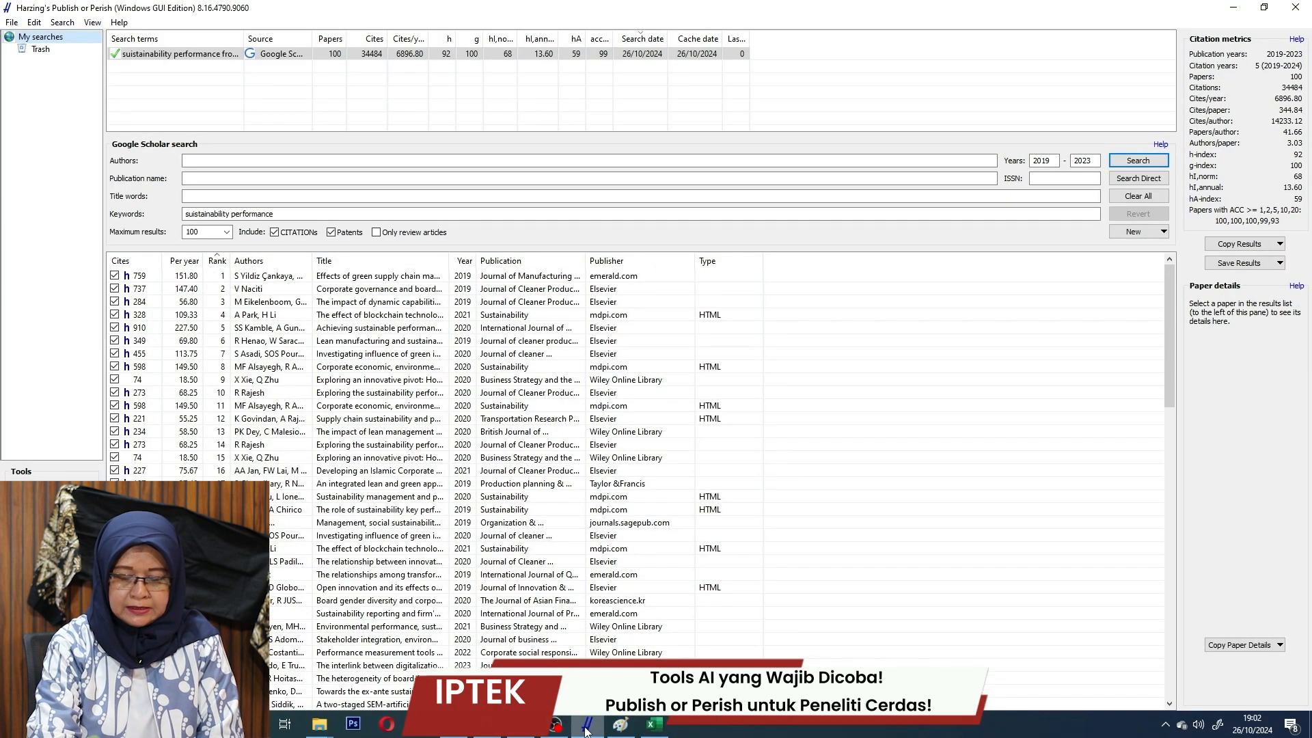
{"action": "left_click", "coordinate": [1275, 262]}
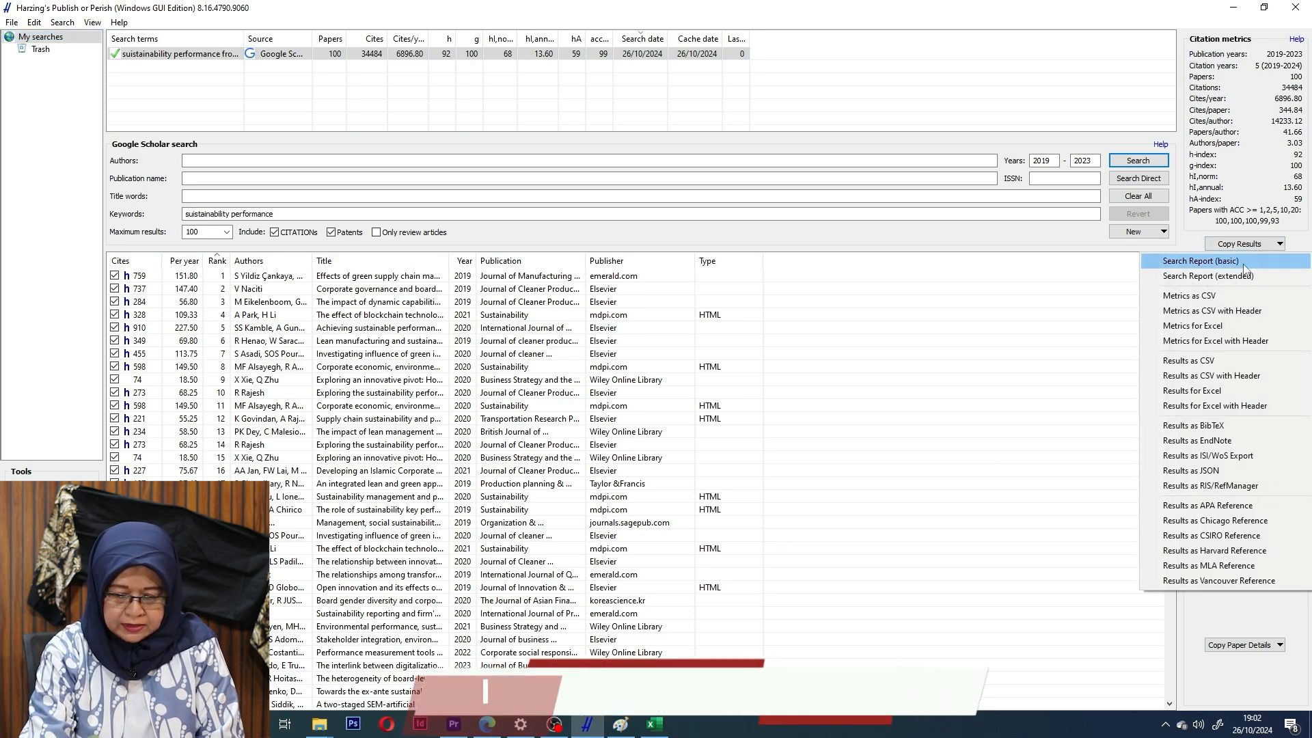
{"action": "left_click", "coordinate": [1253, 342]}
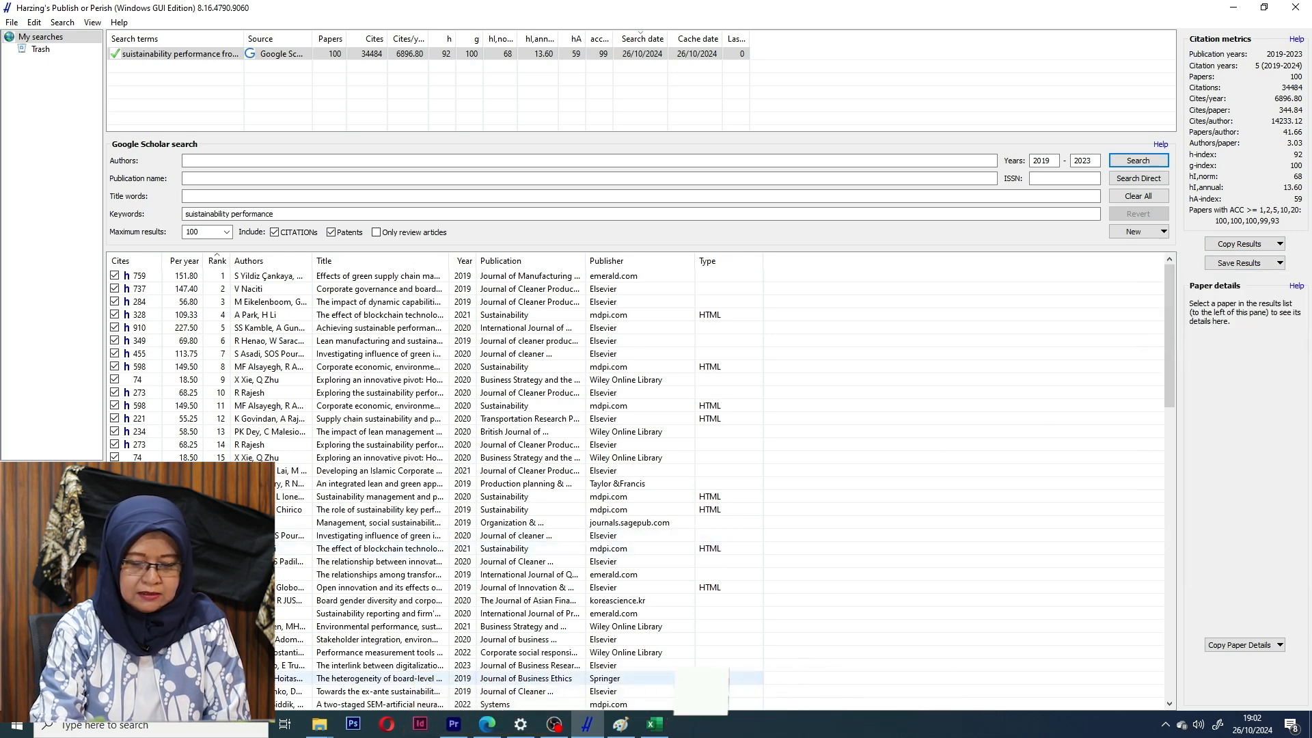
{"action": "left_click", "coordinate": [654, 725]}
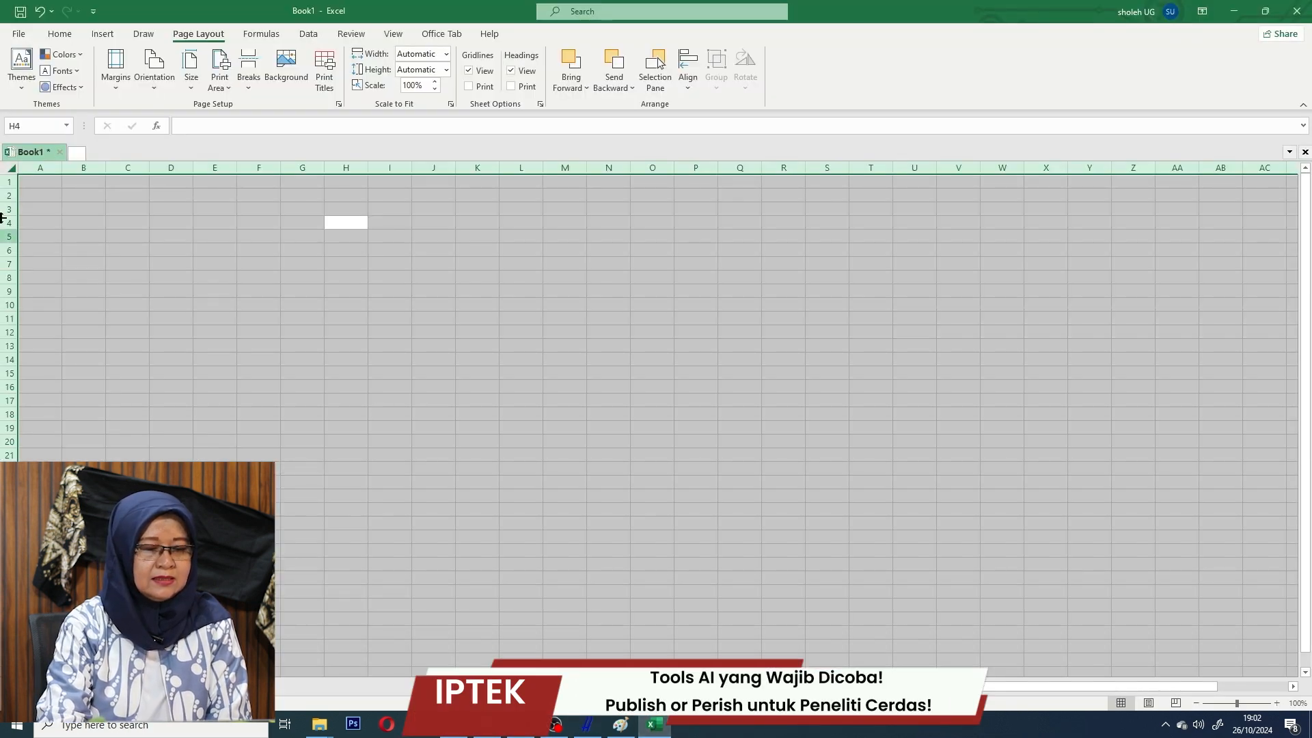
Paste the copied citation metrics into Book1 starting at cell A1.
{"action": "left_click", "coordinate": [37, 185]}
{"action": "right_click", "coordinate": [37, 185]}
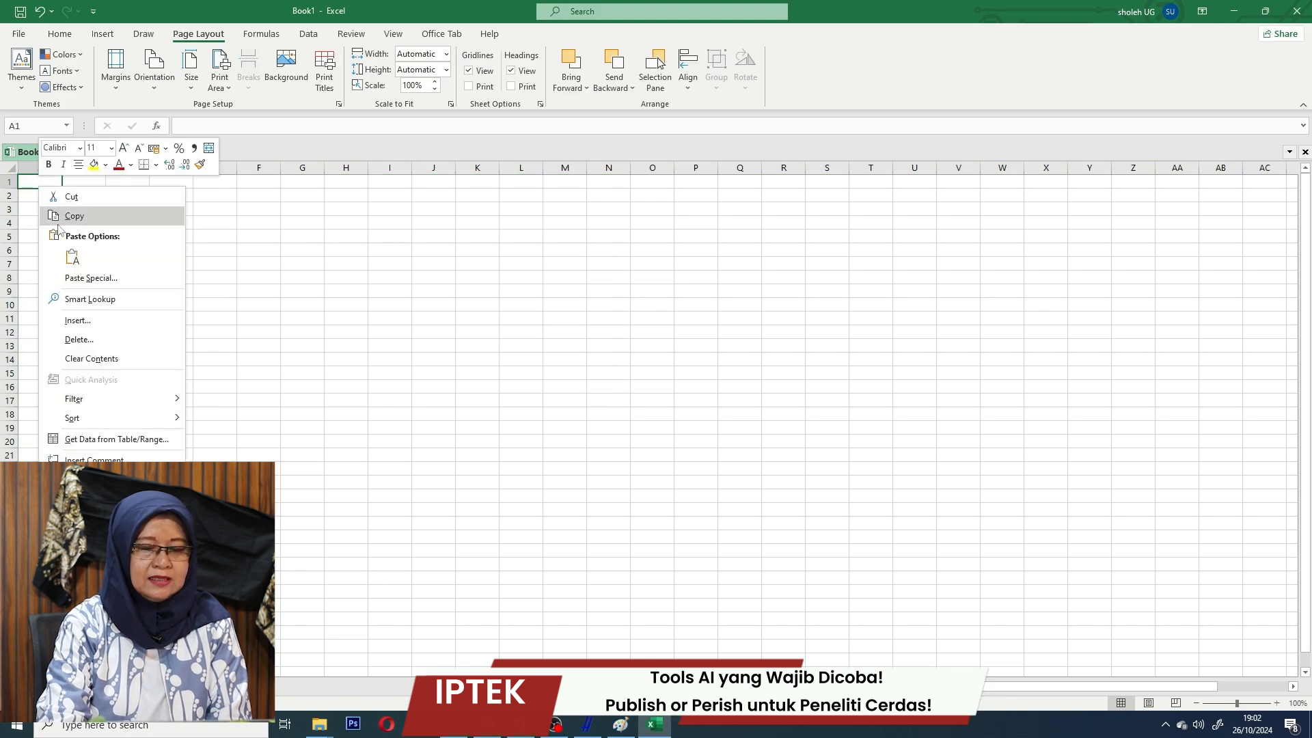
{"action": "left_click", "coordinate": [71, 257]}
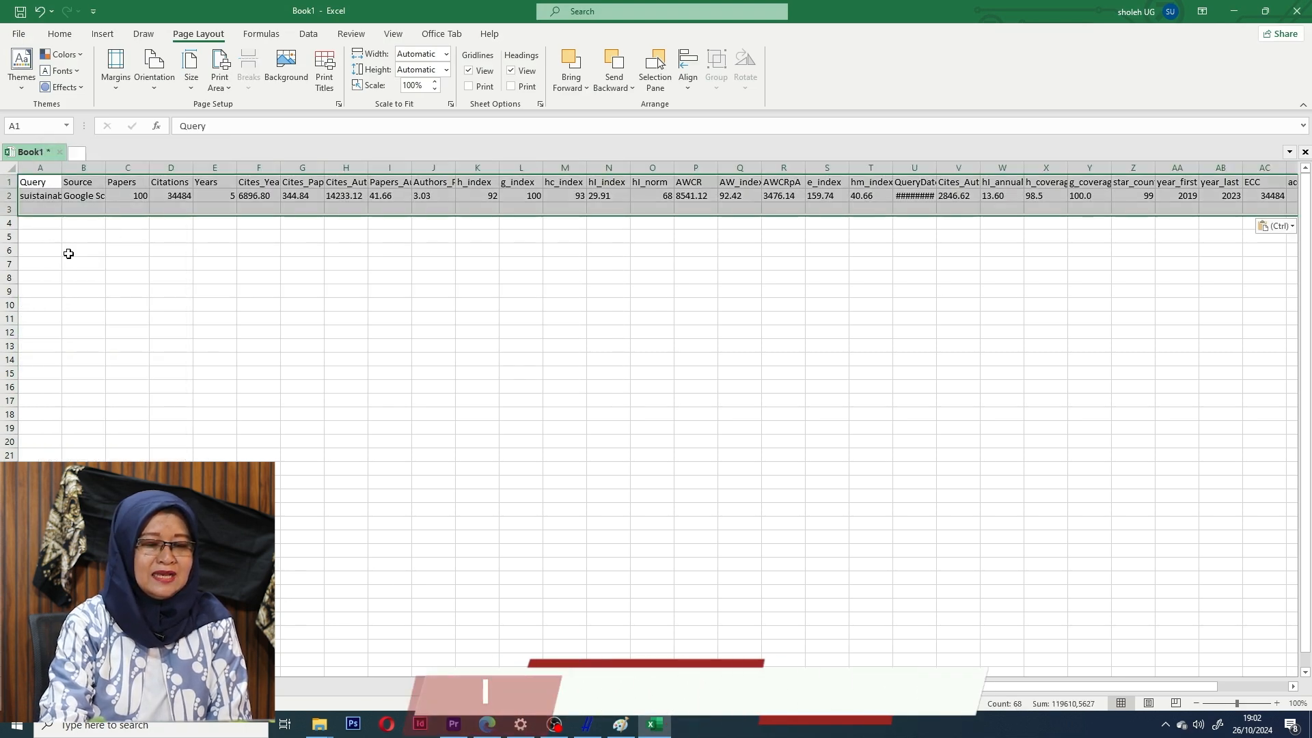
Copy the two metric rows, paste them transposed from A5, and widen column A.
{"action": "right_click", "coordinate": [230, 202]}
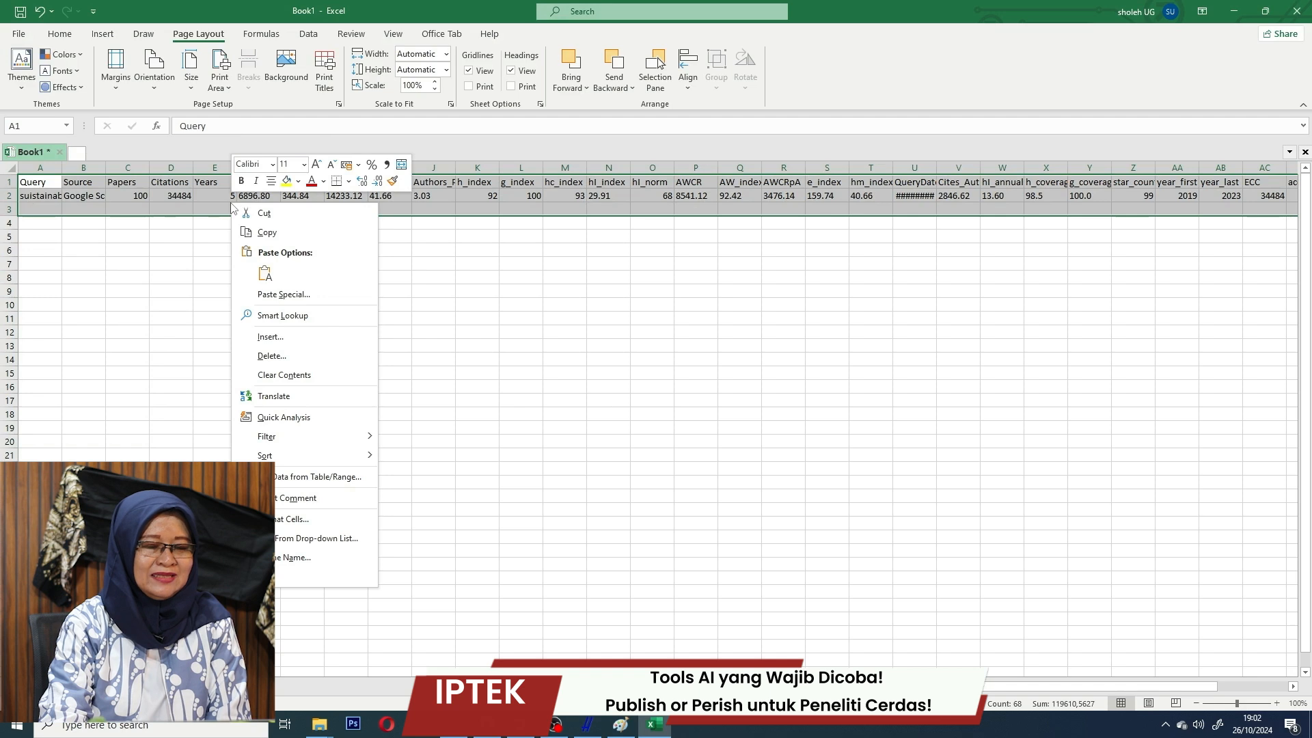
{"action": "left_click", "coordinate": [266, 232]}
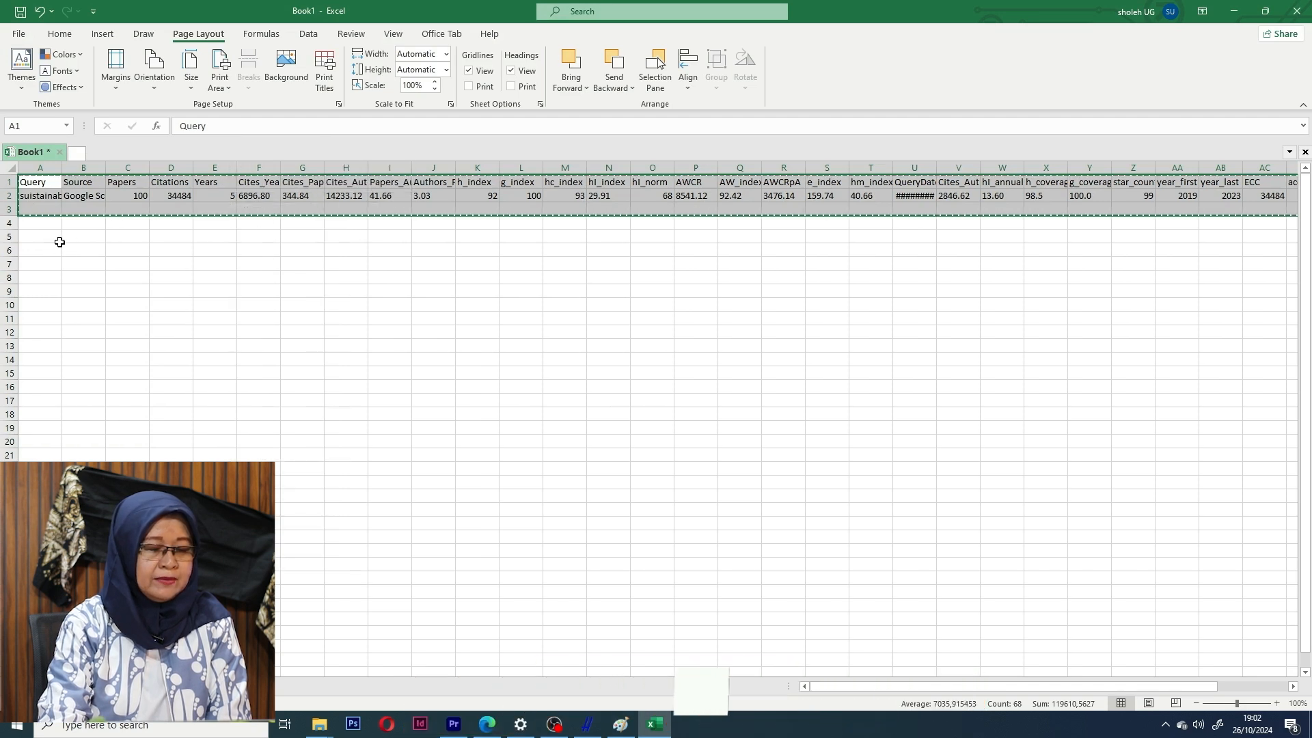
{"action": "right_click", "coordinate": [36, 239]}
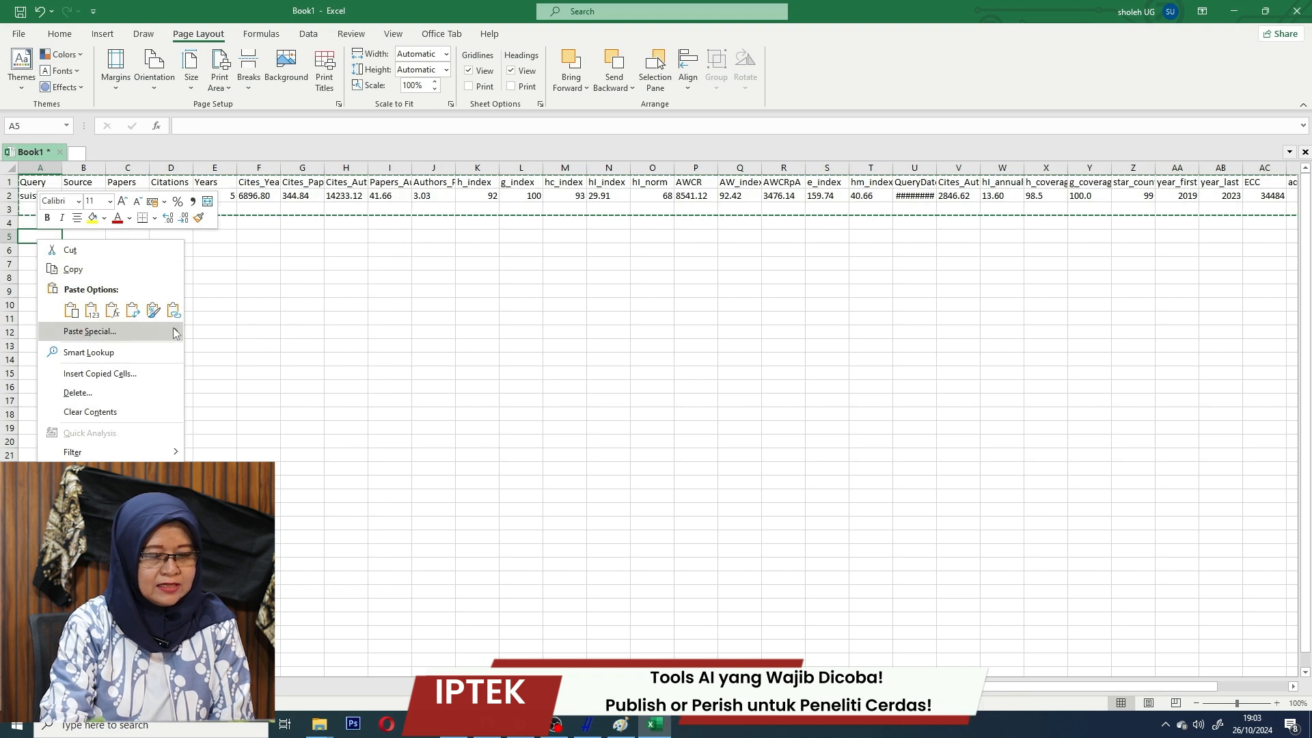
{"action": "mouse_move", "coordinate": [178, 331]}
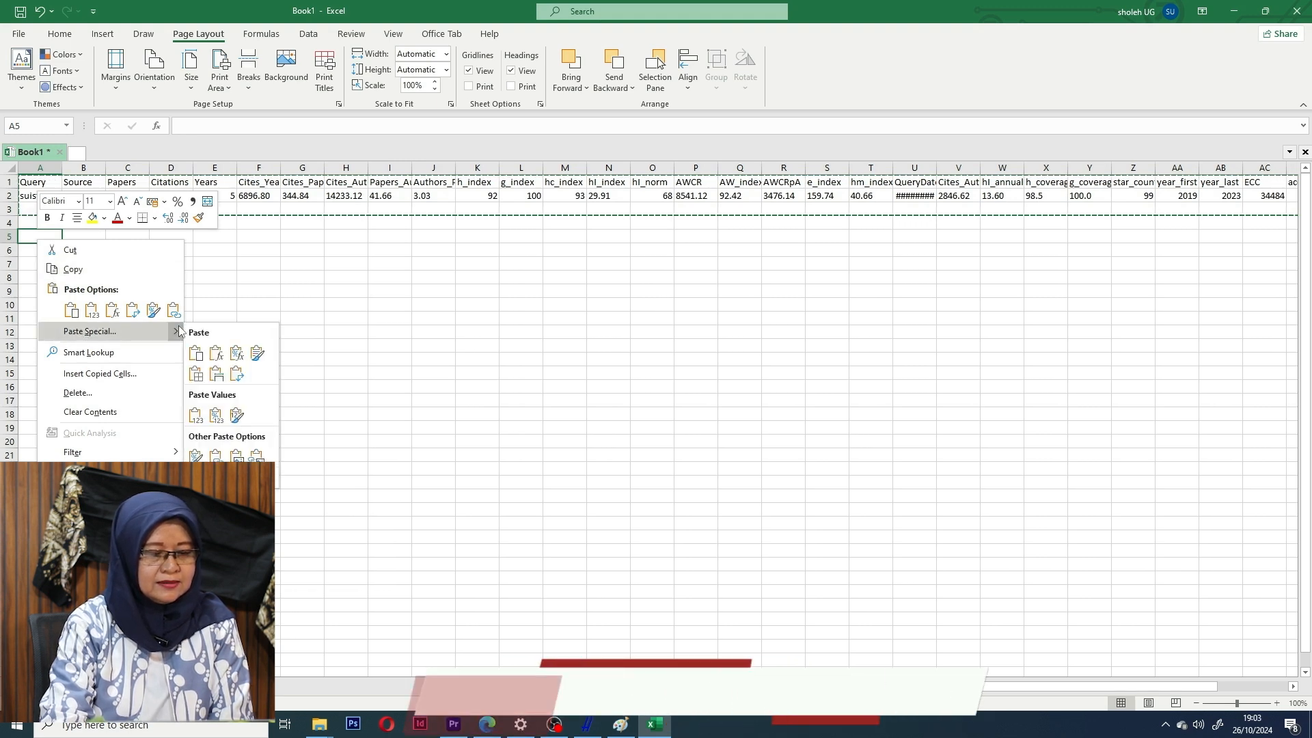
{"action": "left_click", "coordinate": [237, 374]}
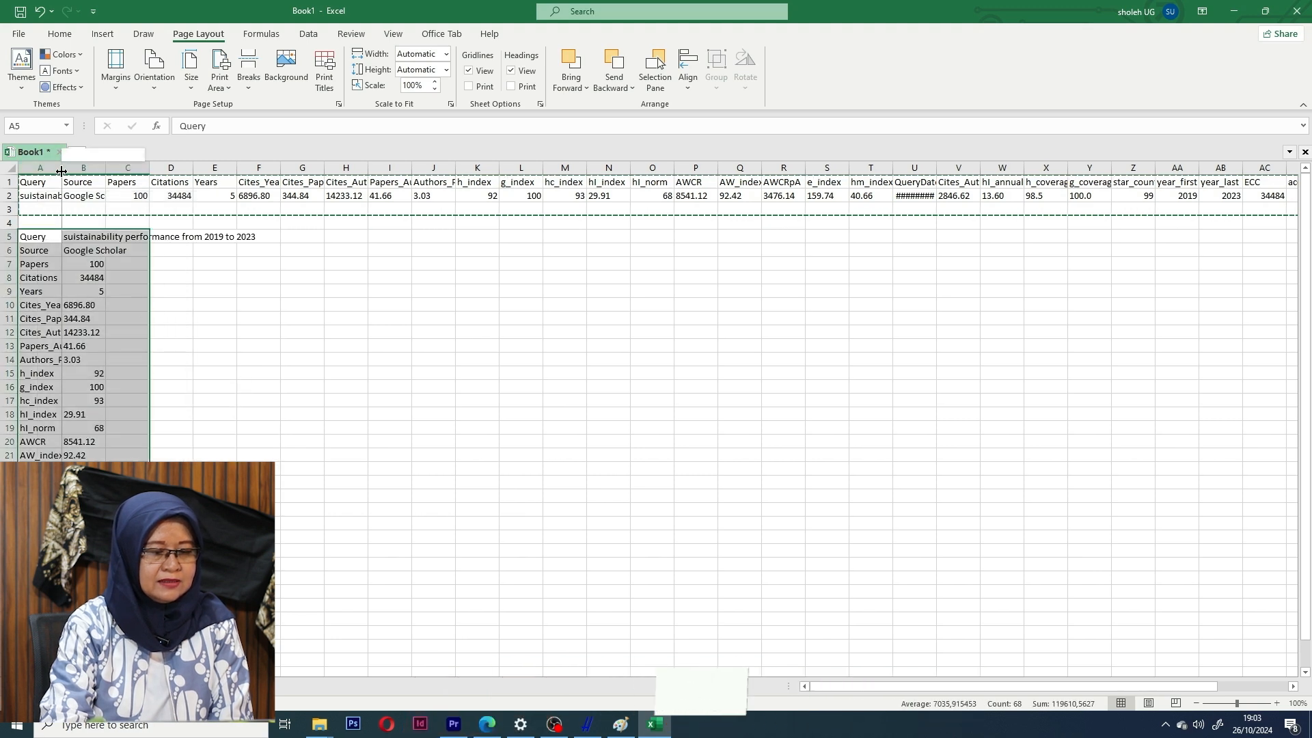
{"action": "left_click_drag", "start_coordinate": [61, 168], "coordinate": [178, 178]}
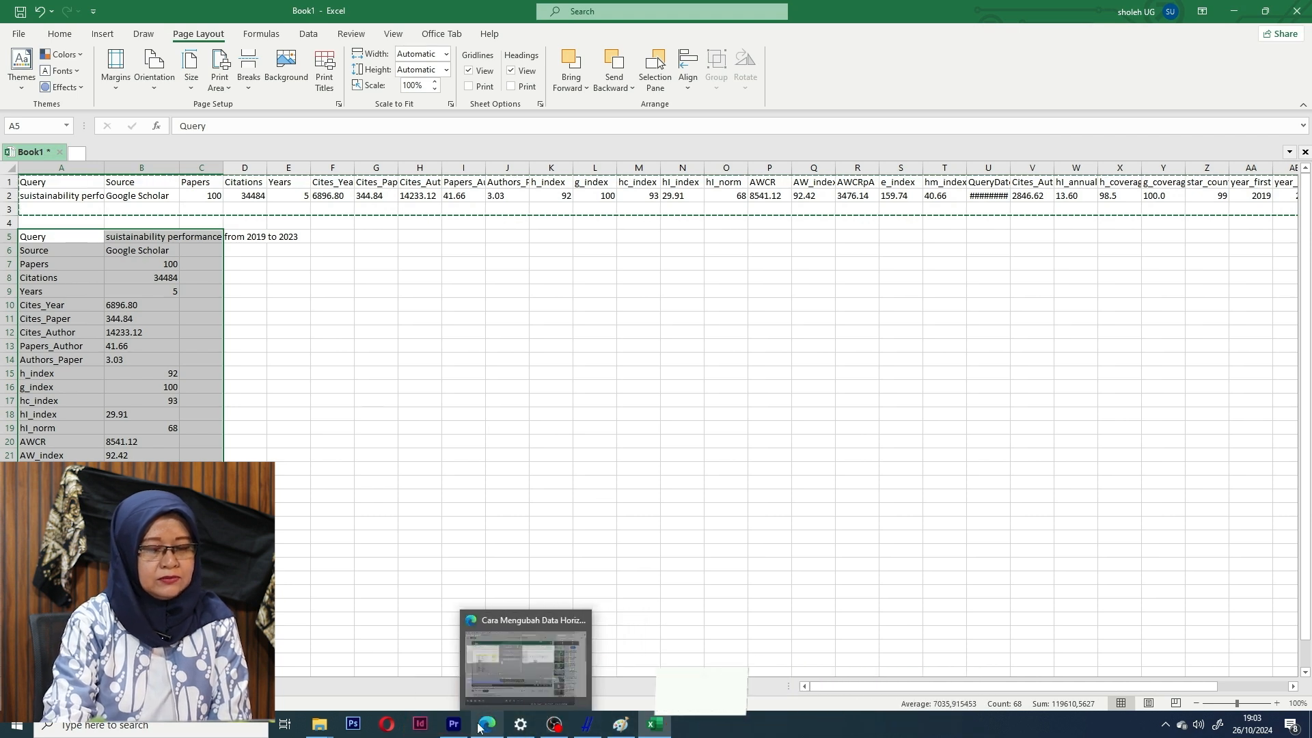
{"action": "mouse_move", "coordinate": [461, 728]}
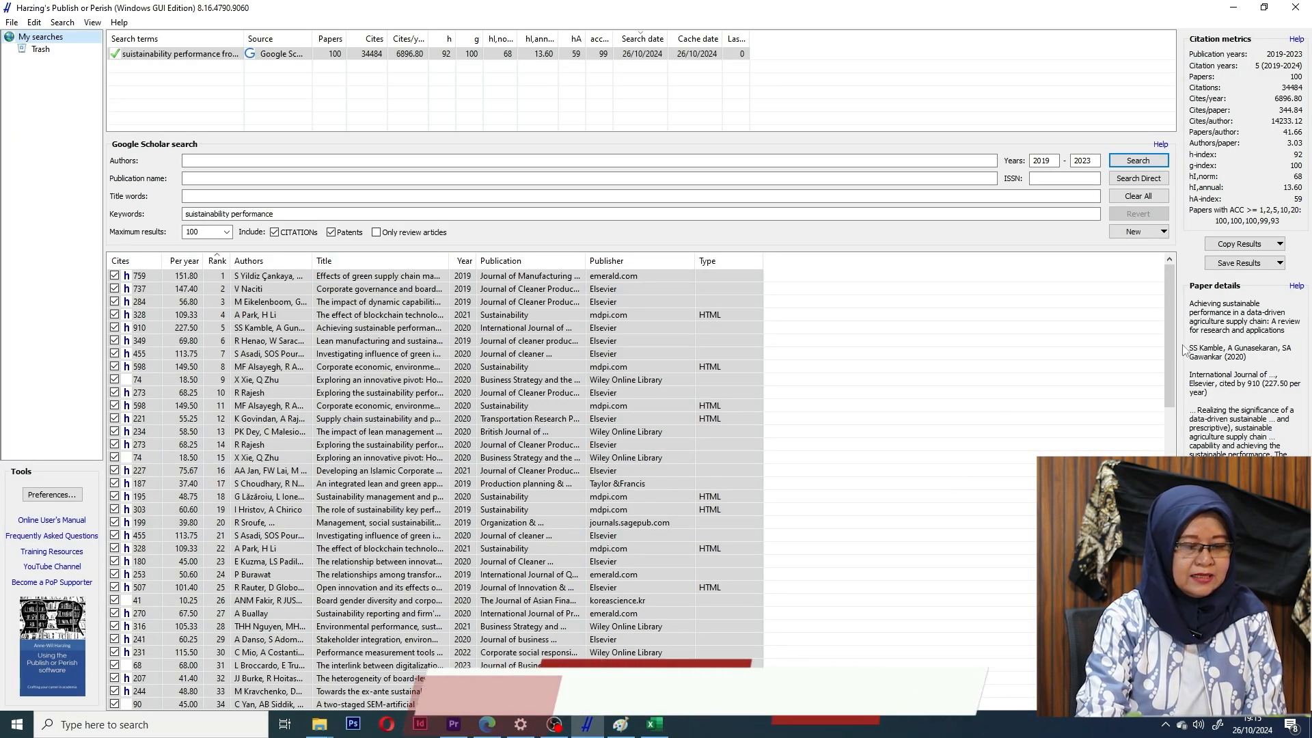
Scroll through the 100 sustainability performance papers and sort them by Rank, highest first.
{"action": "left_click_drag", "start_coordinate": [1171, 356], "coordinate": [1168, 390]}
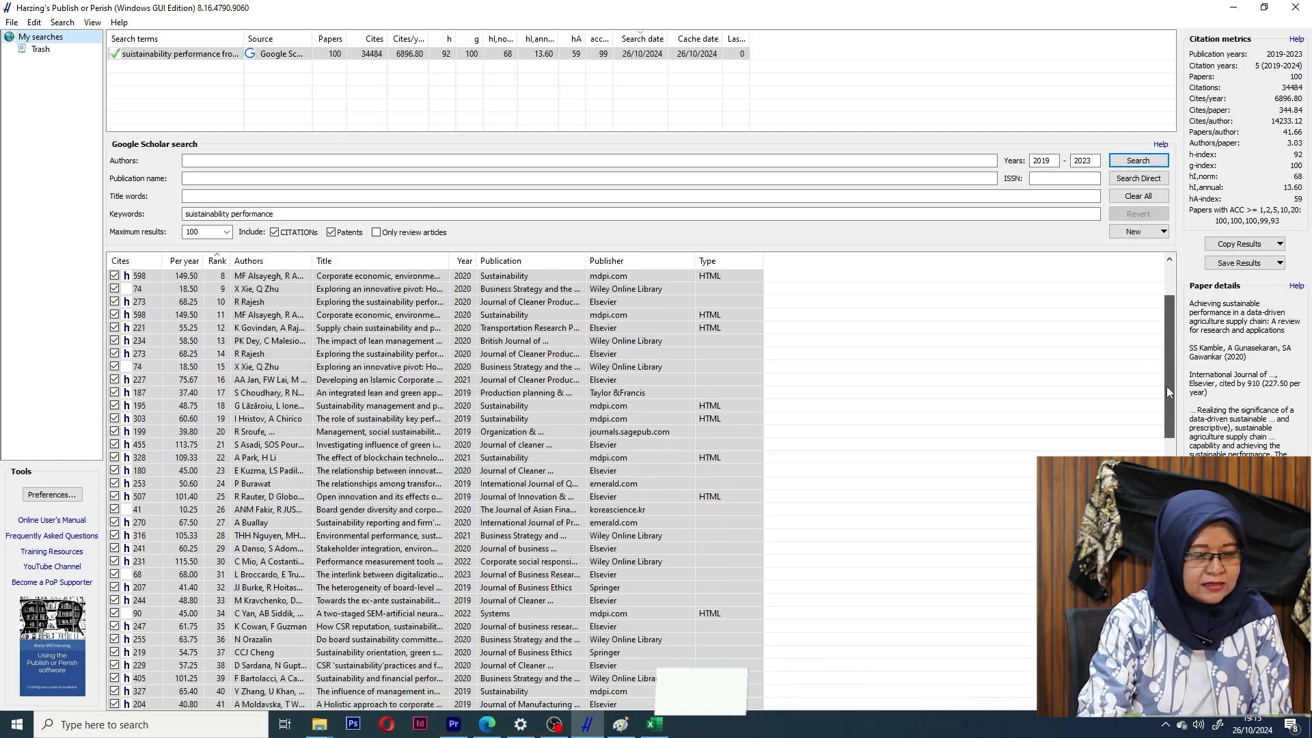
{"action": "left_click_drag", "start_coordinate": [1166, 387], "coordinate": [1157, 326]}
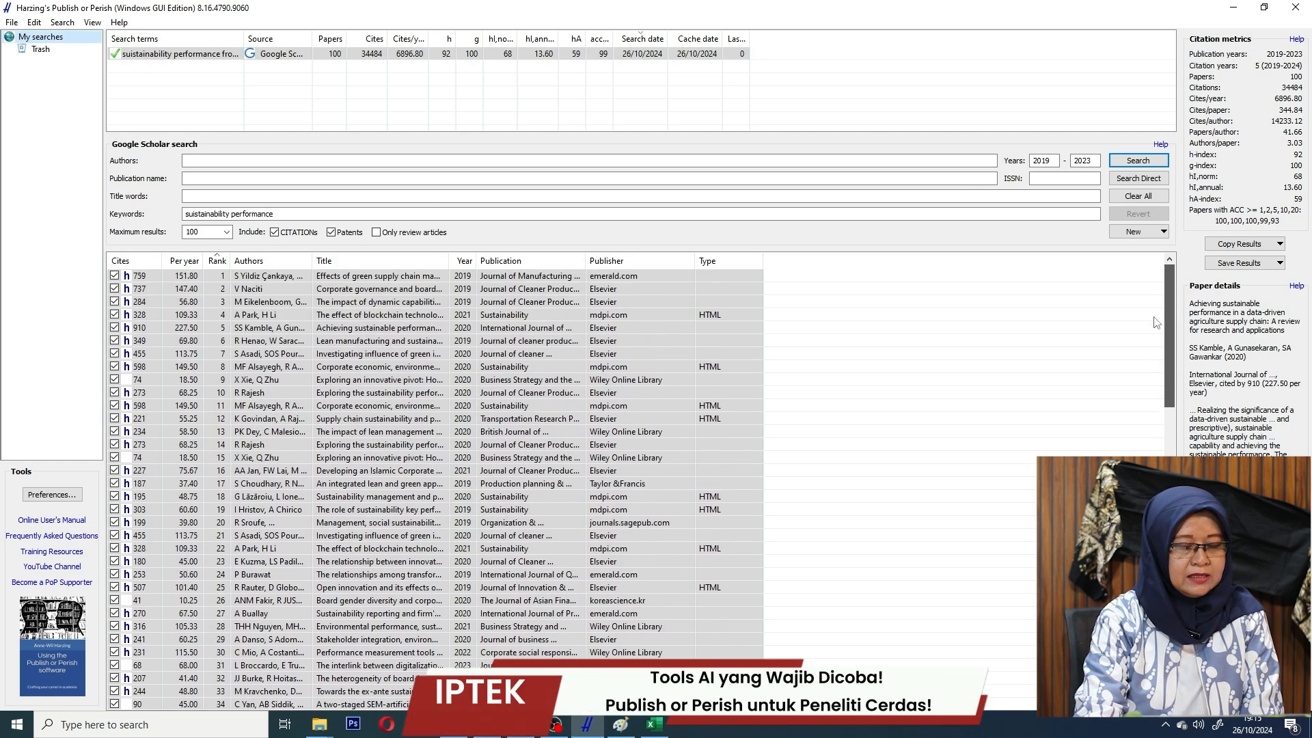
{"action": "left_click", "coordinate": [218, 261]}
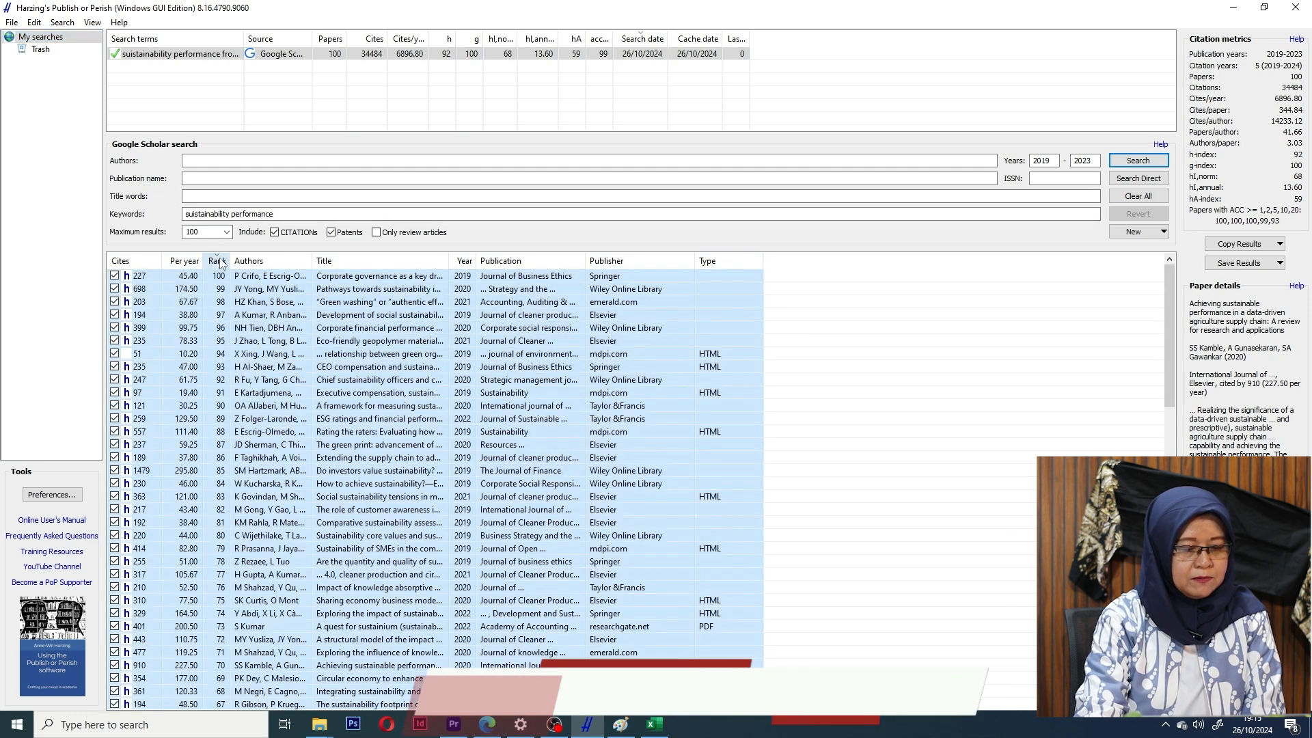
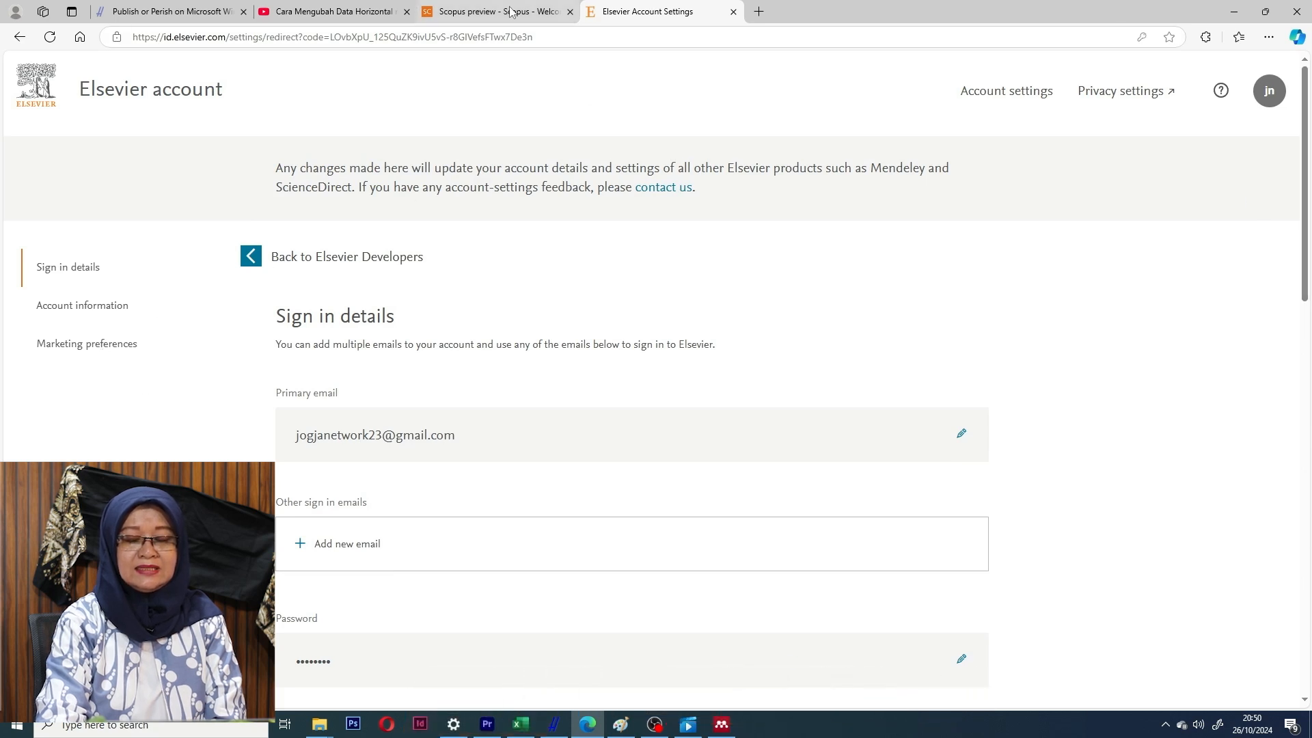
Copy the registered API key from the Elsevier Developer Portal's My API Key page.
{"action": "left_click", "coordinate": [488, 12]}
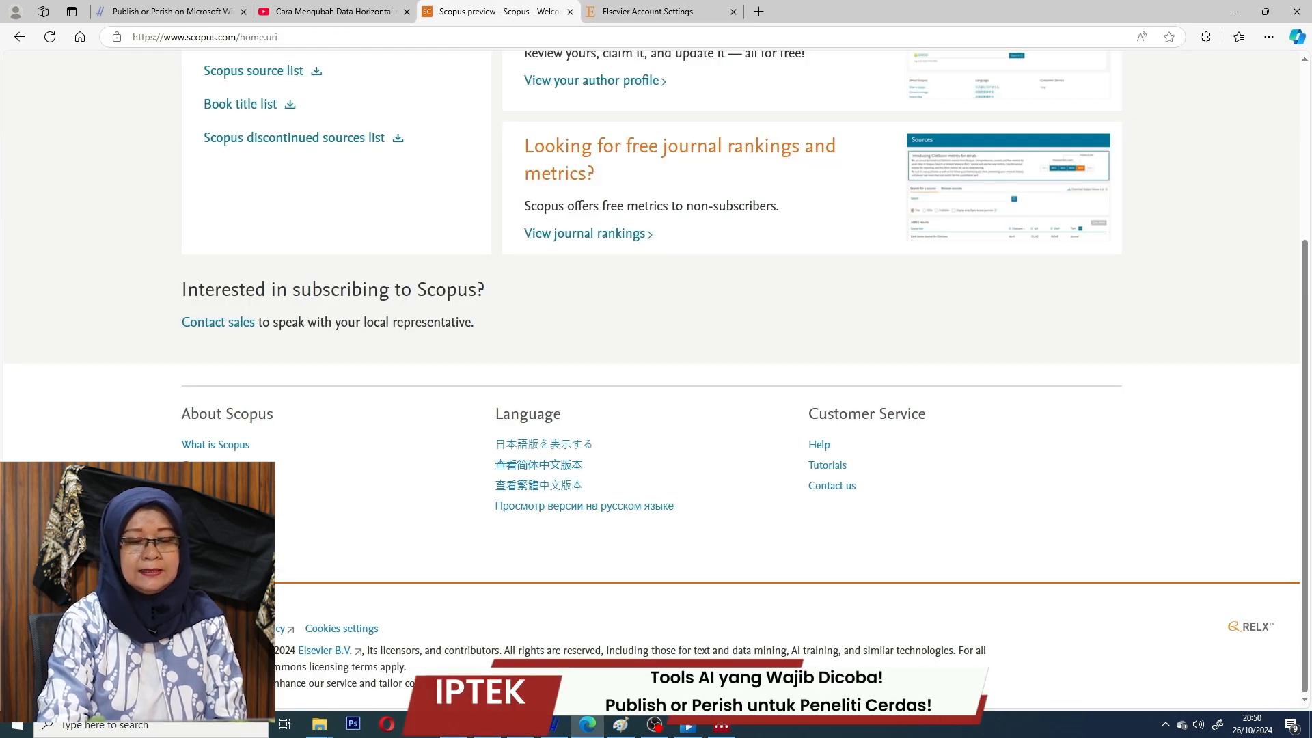
{"action": "left_click", "coordinate": [206, 506]}
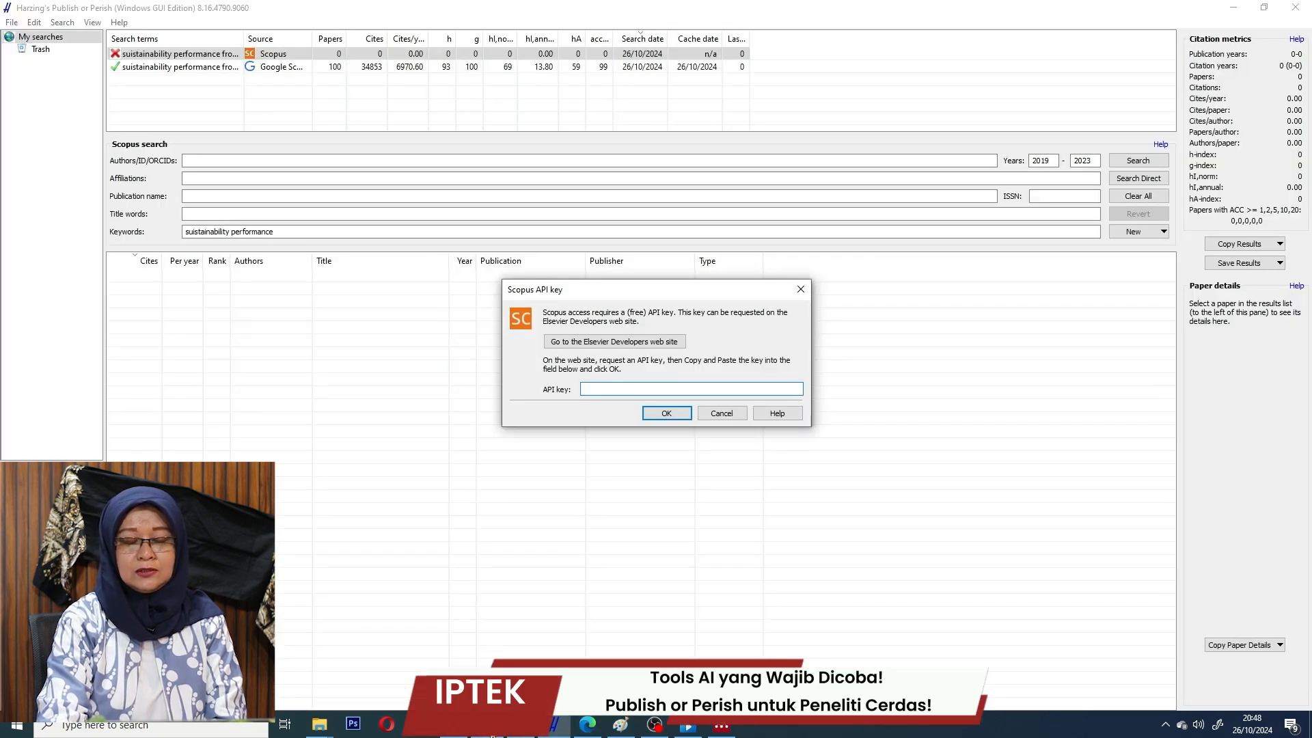
{"action": "mouse_move", "coordinate": [492, 736]}
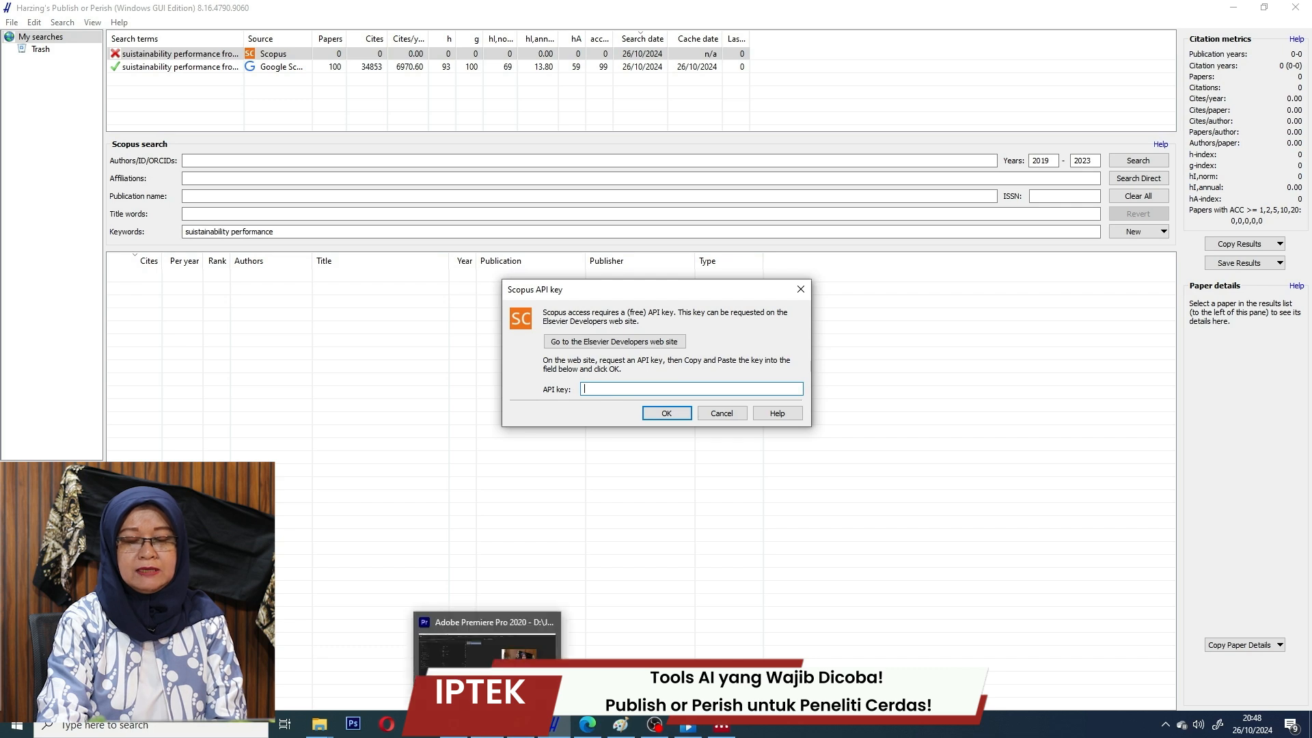
{"action": "left_click", "coordinate": [588, 724]}
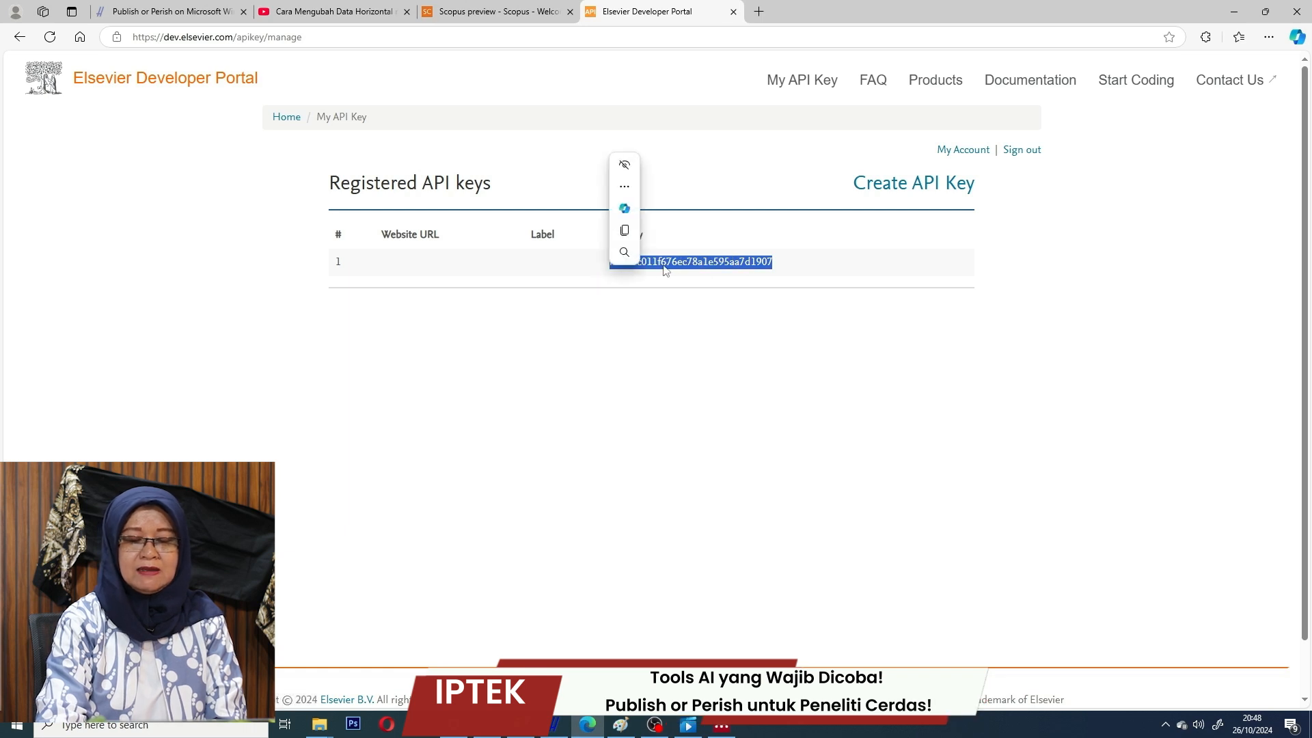
{"action": "left_click", "coordinate": [624, 231]}
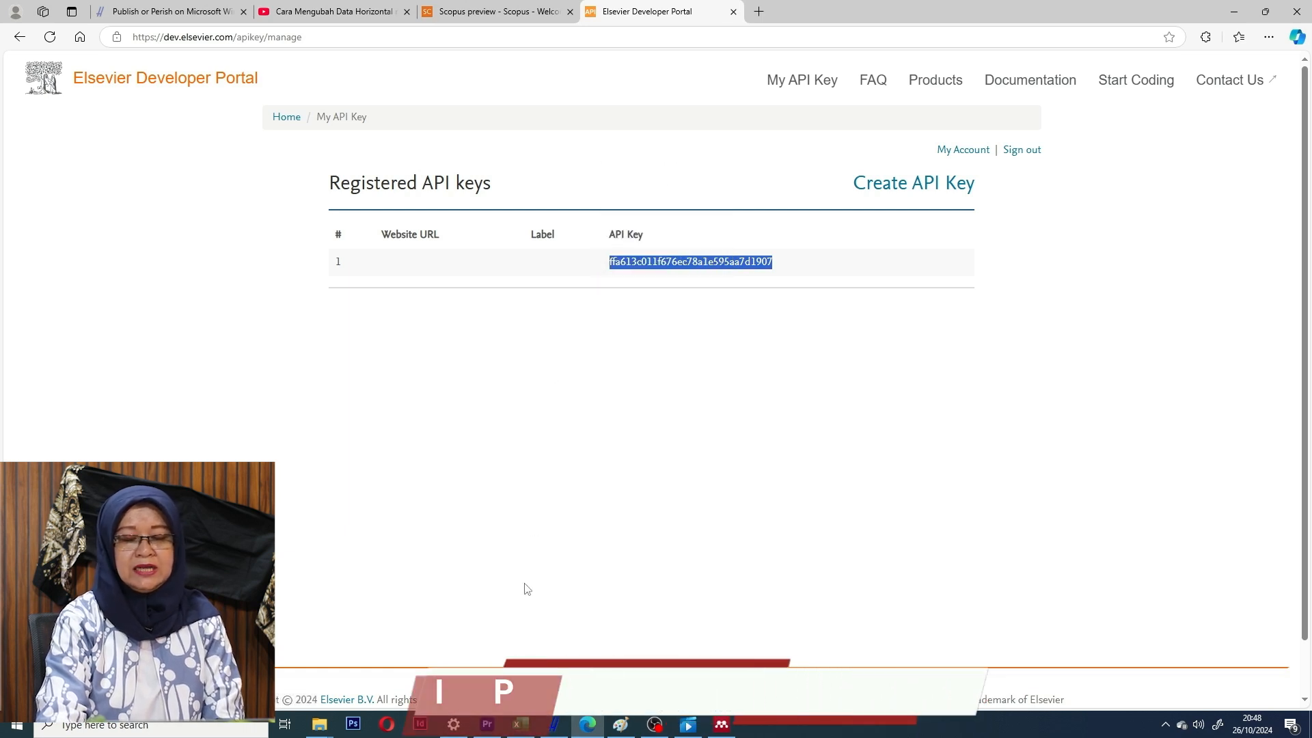
Paste the API key into Publish or Perish's Scopus key field and dismiss the error 514.
{"action": "left_click", "coordinate": [557, 727]}
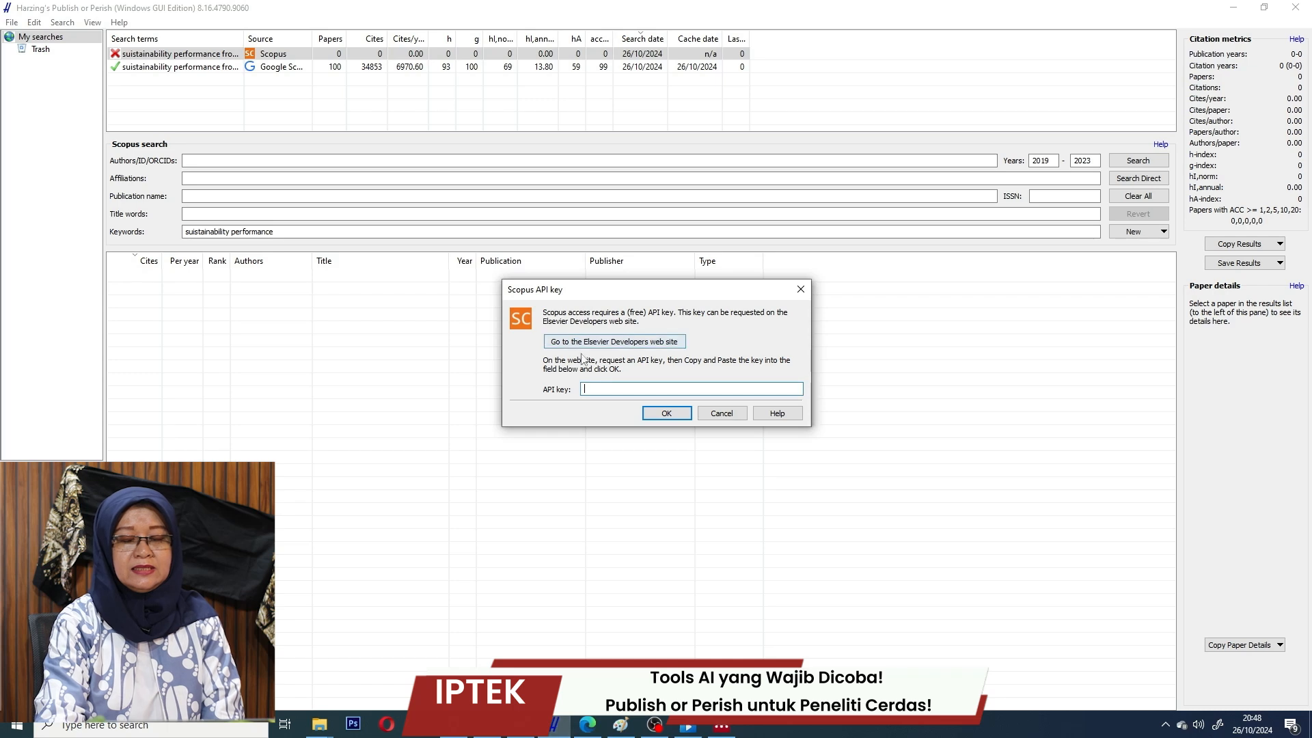
{"action": "key", "text": "ctrl+v"}
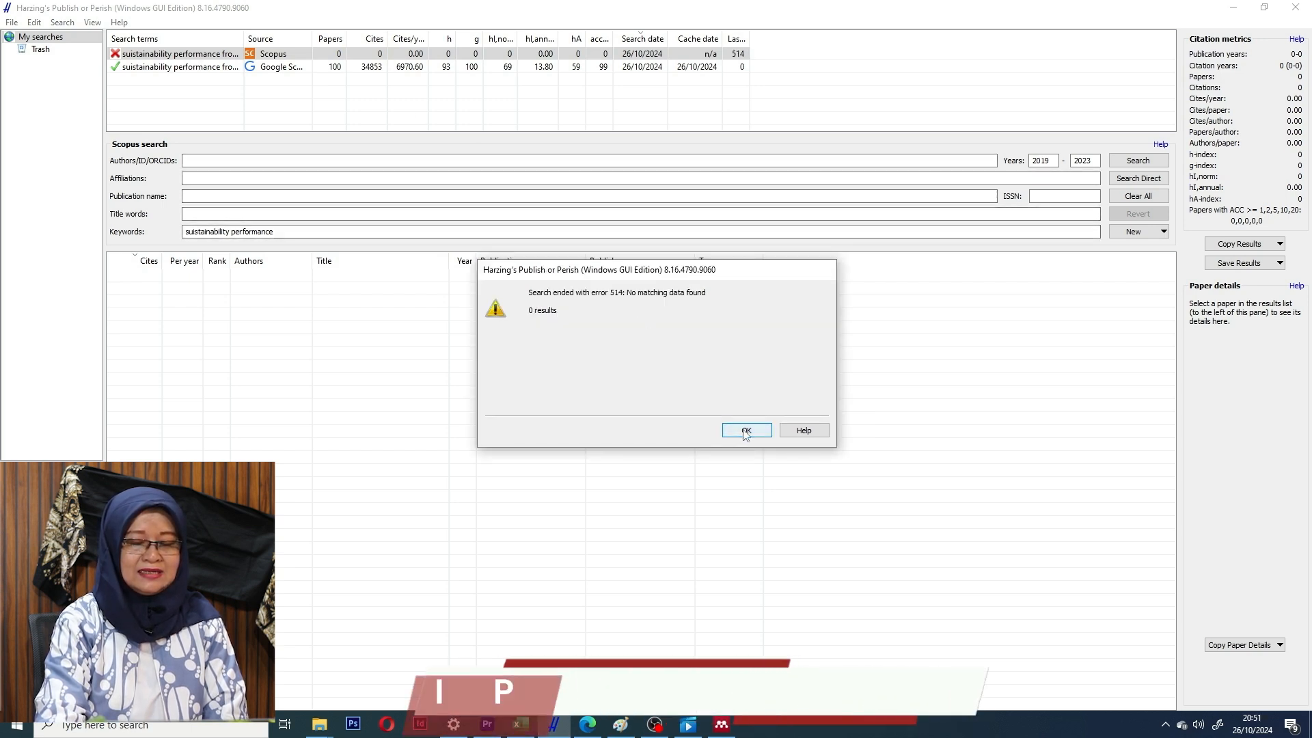
{"action": "left_click", "coordinate": [746, 430]}
Exit Publish or Perish, then relaunch Publish or Perish 8 from a taskbar search for 'pub'.
{"action": "left_click", "coordinate": [12, 22]}
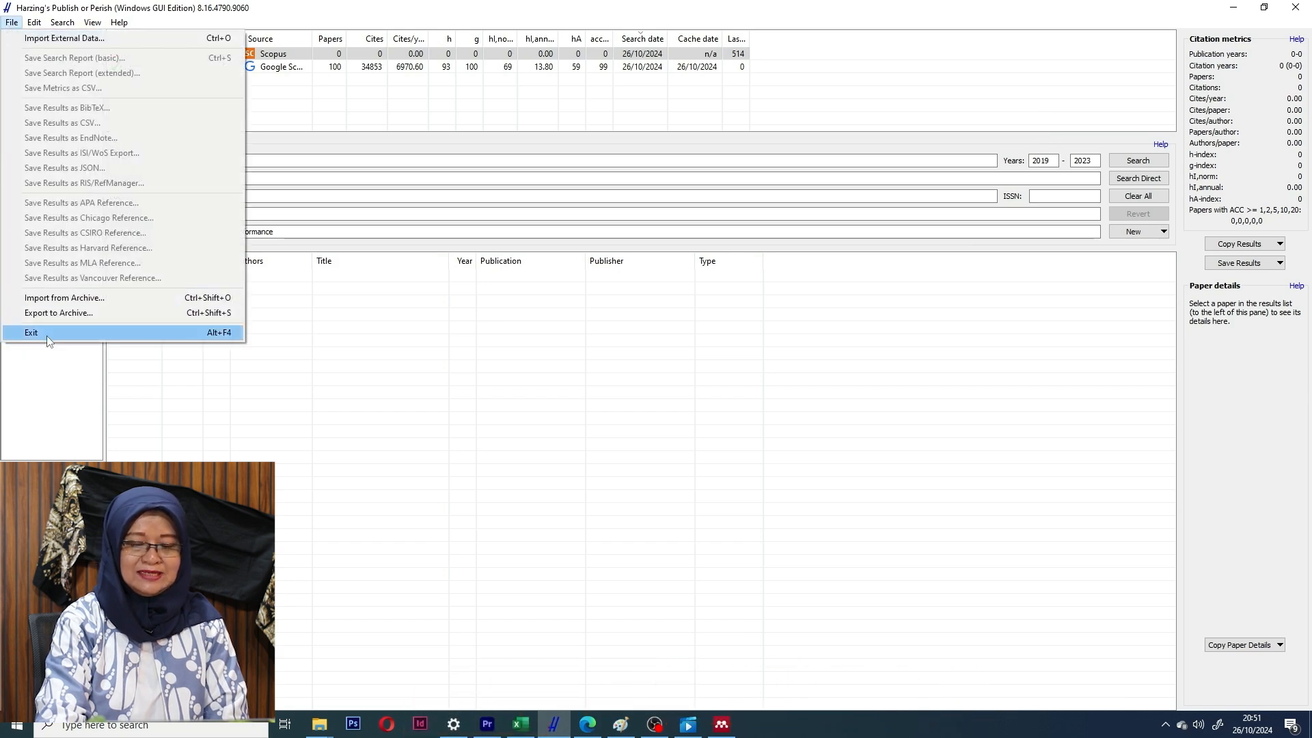
{"action": "left_click", "coordinate": [31, 333]}
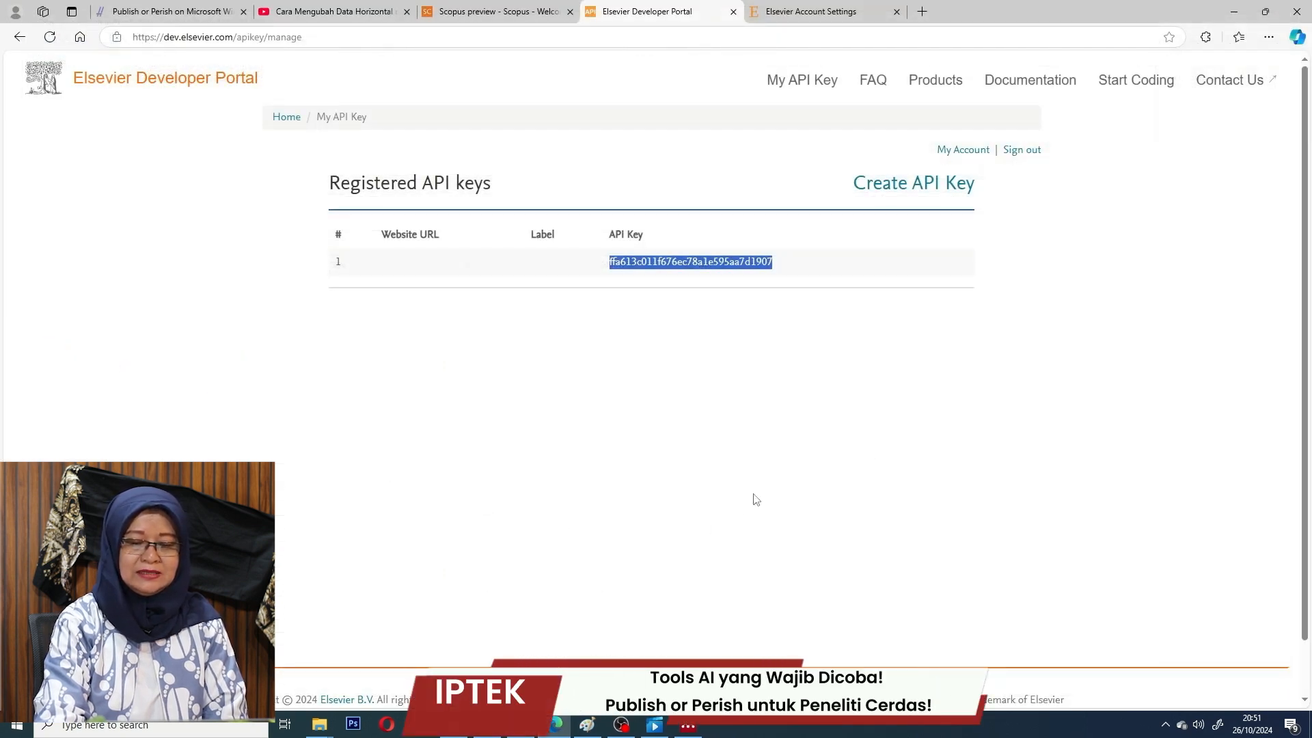
{"action": "left_click", "coordinate": [227, 730]}
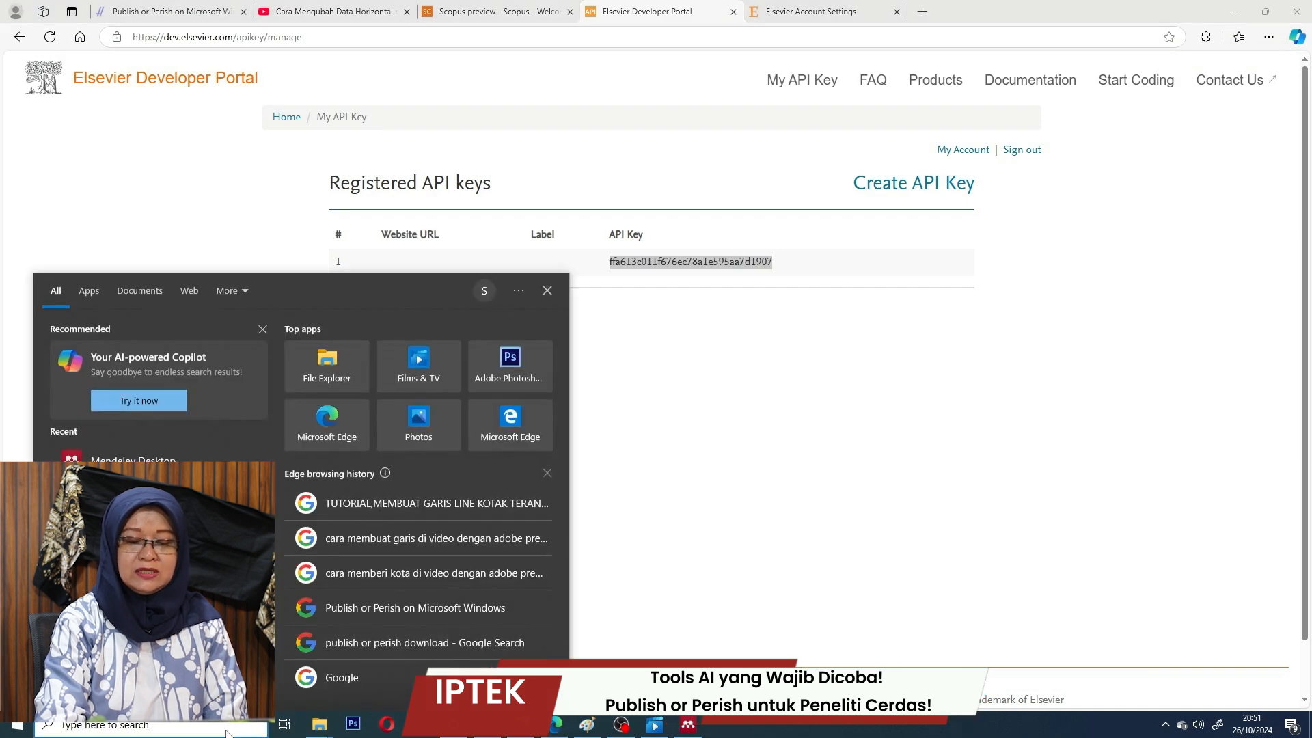
{"action": "type", "text": "publ"}
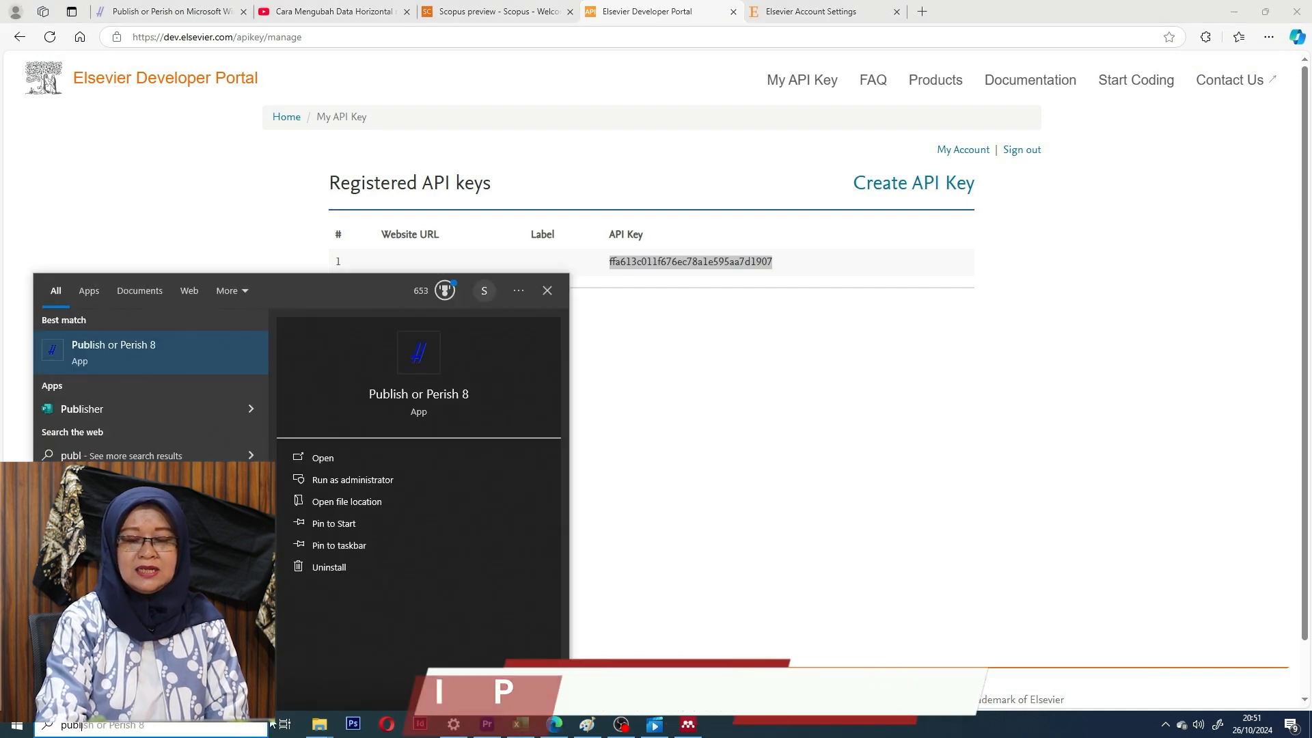
{"action": "left_click", "coordinate": [437, 400]}
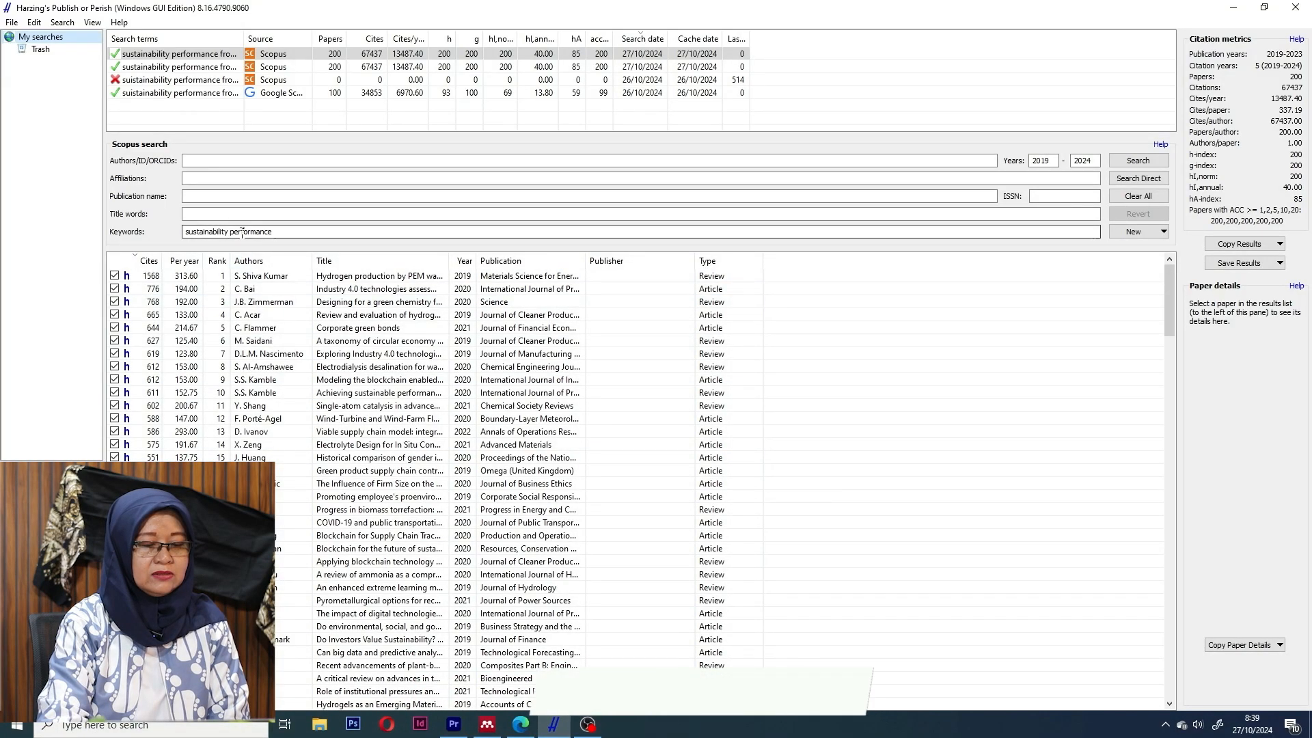
Extend the keywords with 'and firm perfor', set the end year to 2022, and run Scopus.
{"action": "left_click_drag", "start_coordinate": [285, 232], "coordinate": [234, 230]}
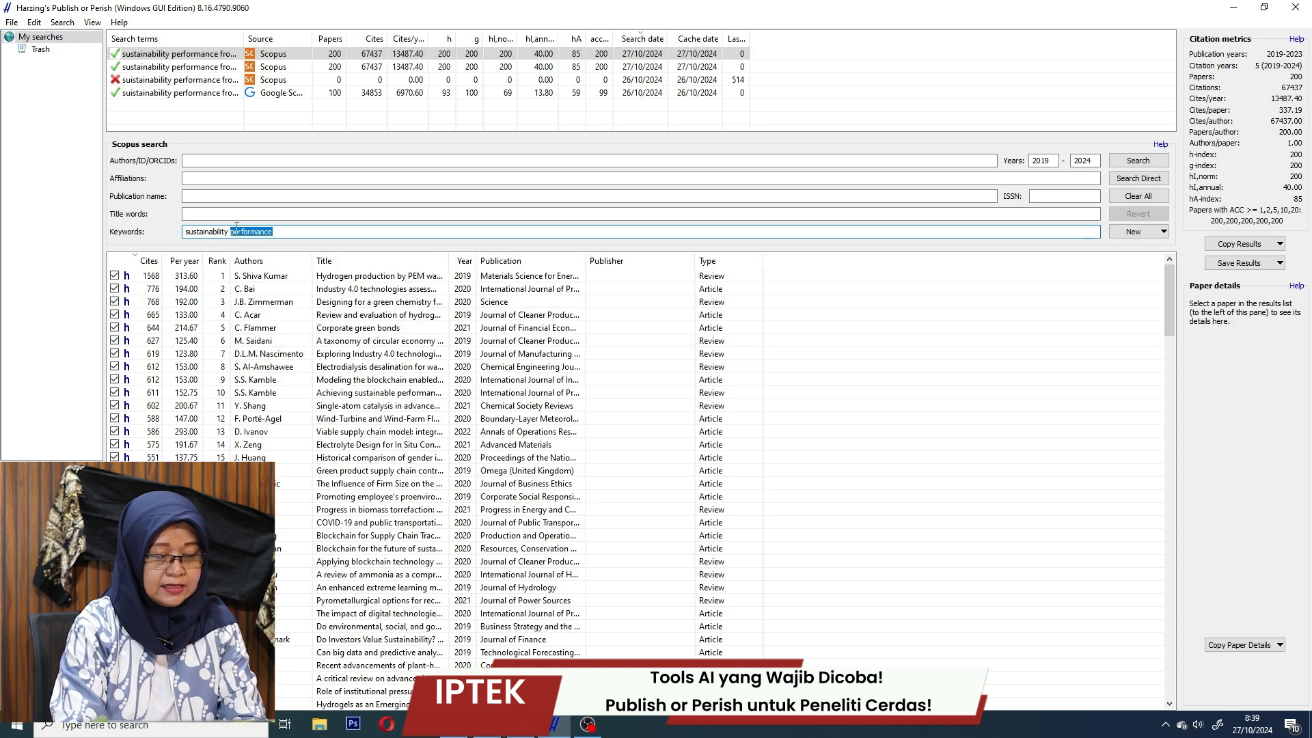
{"action": "type", "text": "and firm perfor"}
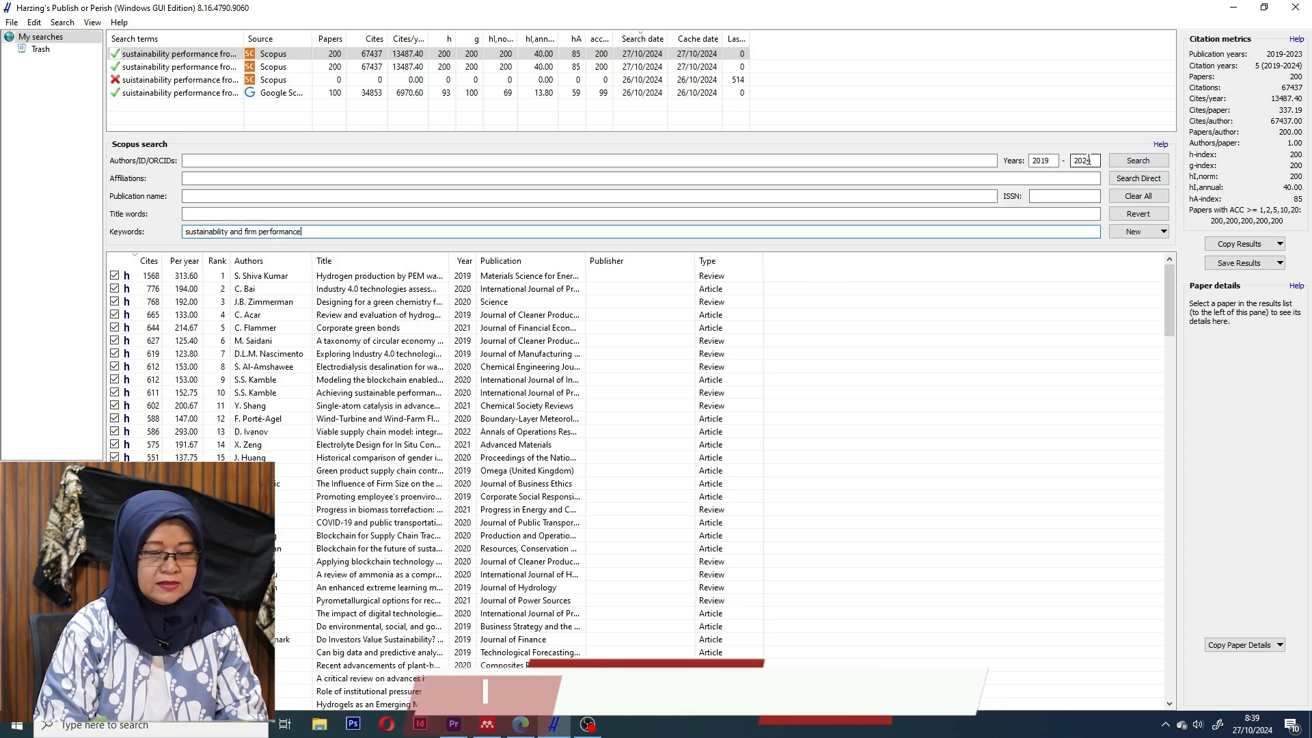
{"action": "left_click", "coordinate": [1153, 178]}
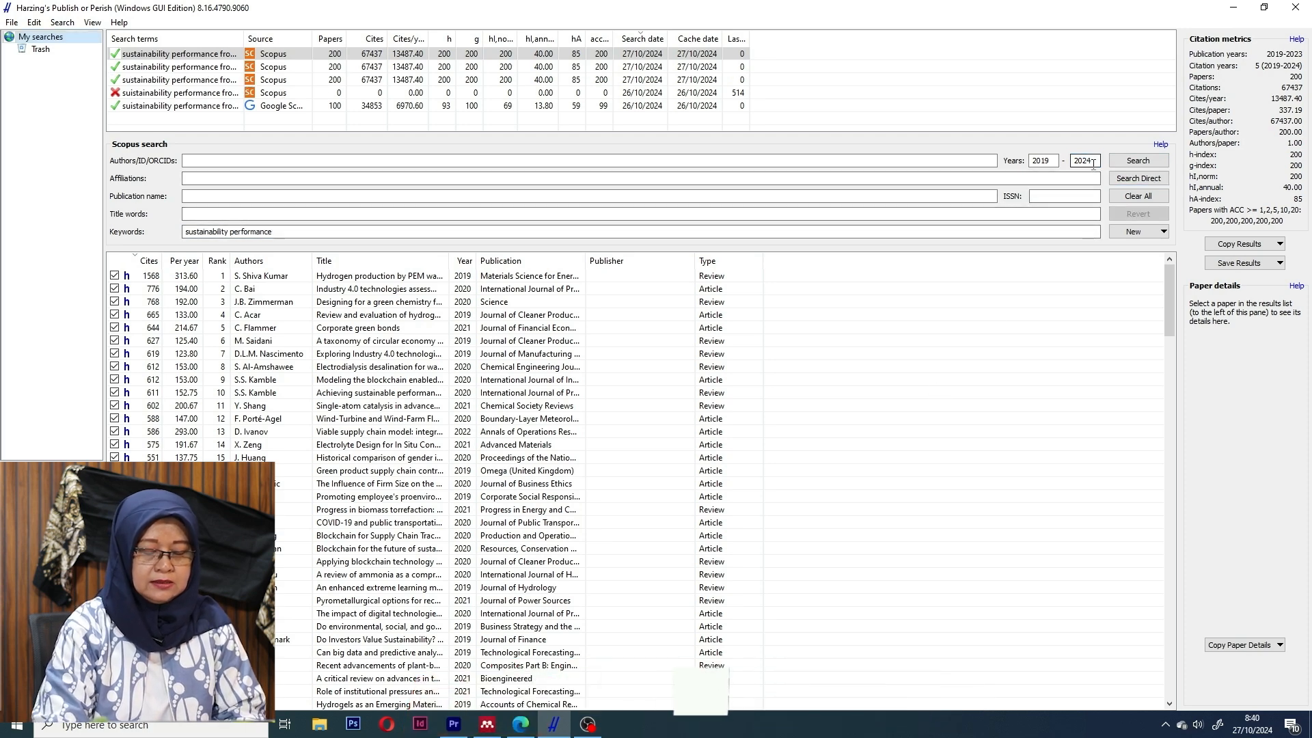
{"action": "key", "text": "BackSpace"}
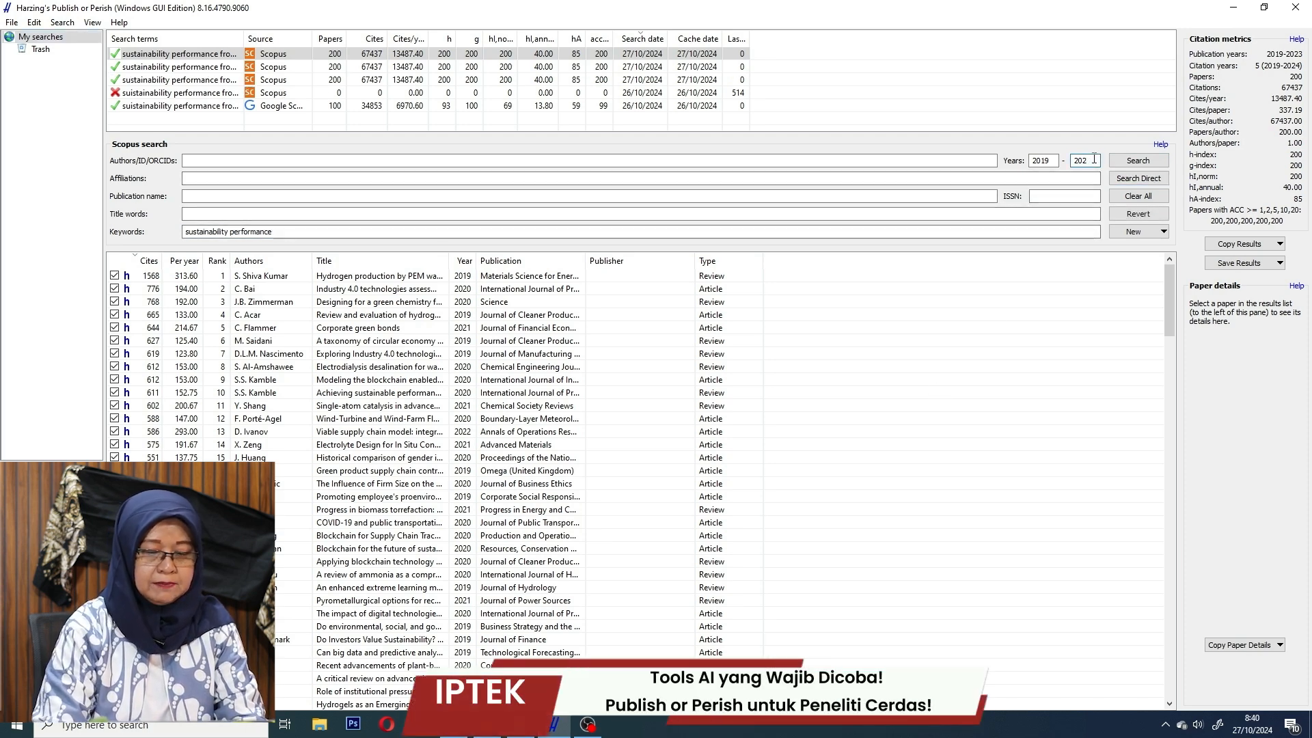
{"action": "left_click", "coordinate": [1146, 160]}
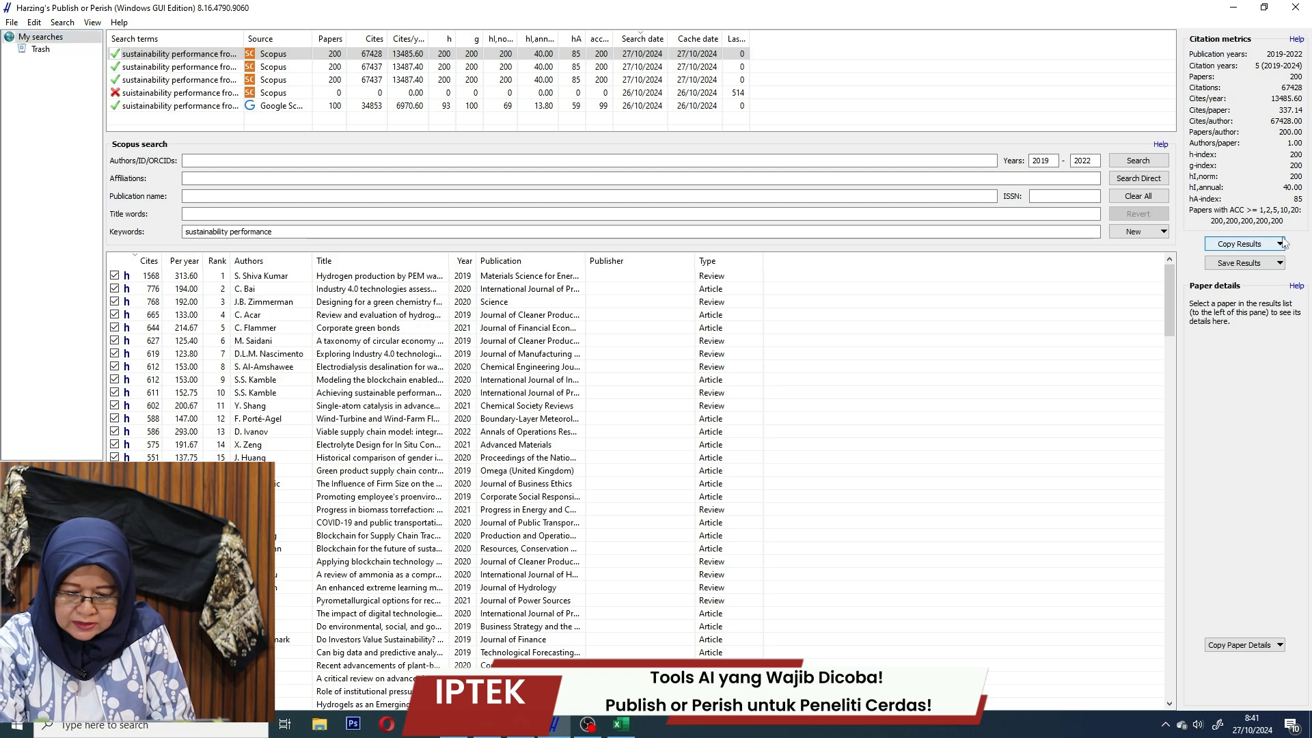
Copy the 2019–2022 citation metrics for Excel with header and paste them at cell A1.
{"action": "left_click", "coordinate": [1280, 244]}
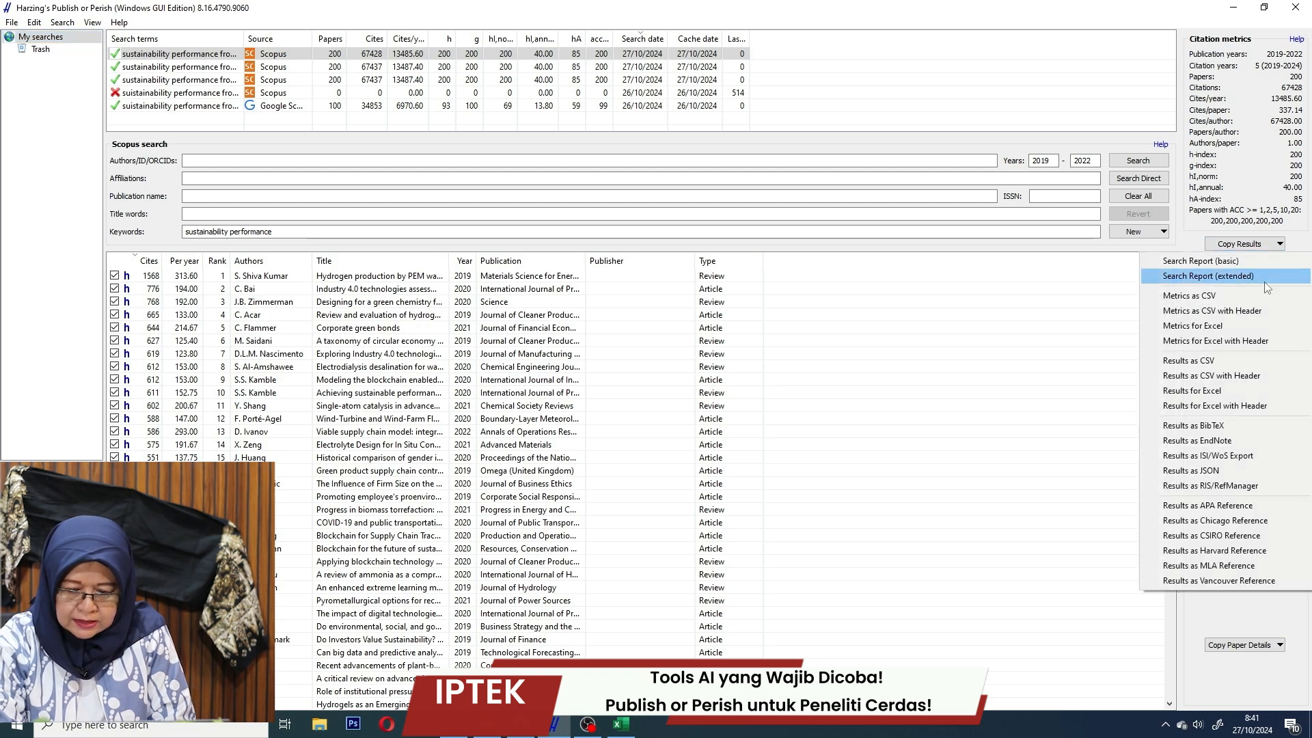
{"action": "left_click", "coordinate": [1249, 340]}
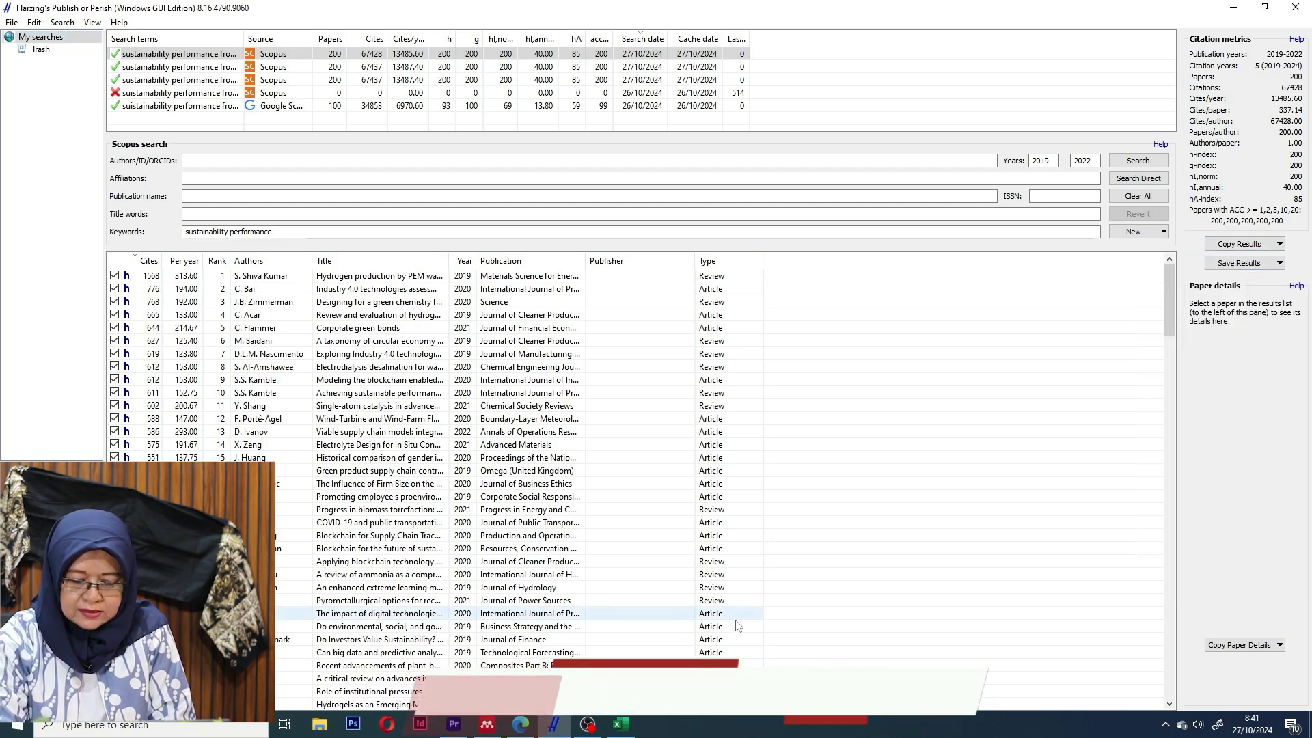
{"action": "left_click", "coordinate": [621, 725]}
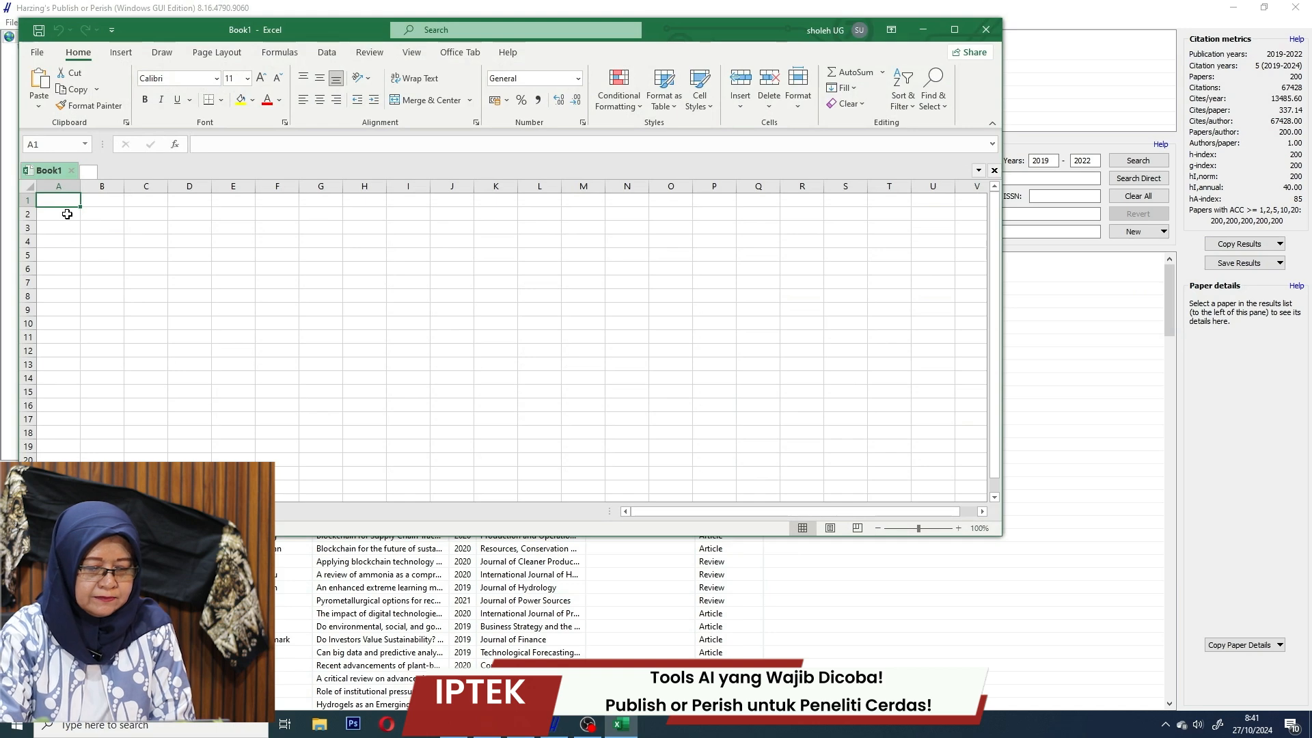
{"action": "right_click", "coordinate": [63, 203]}
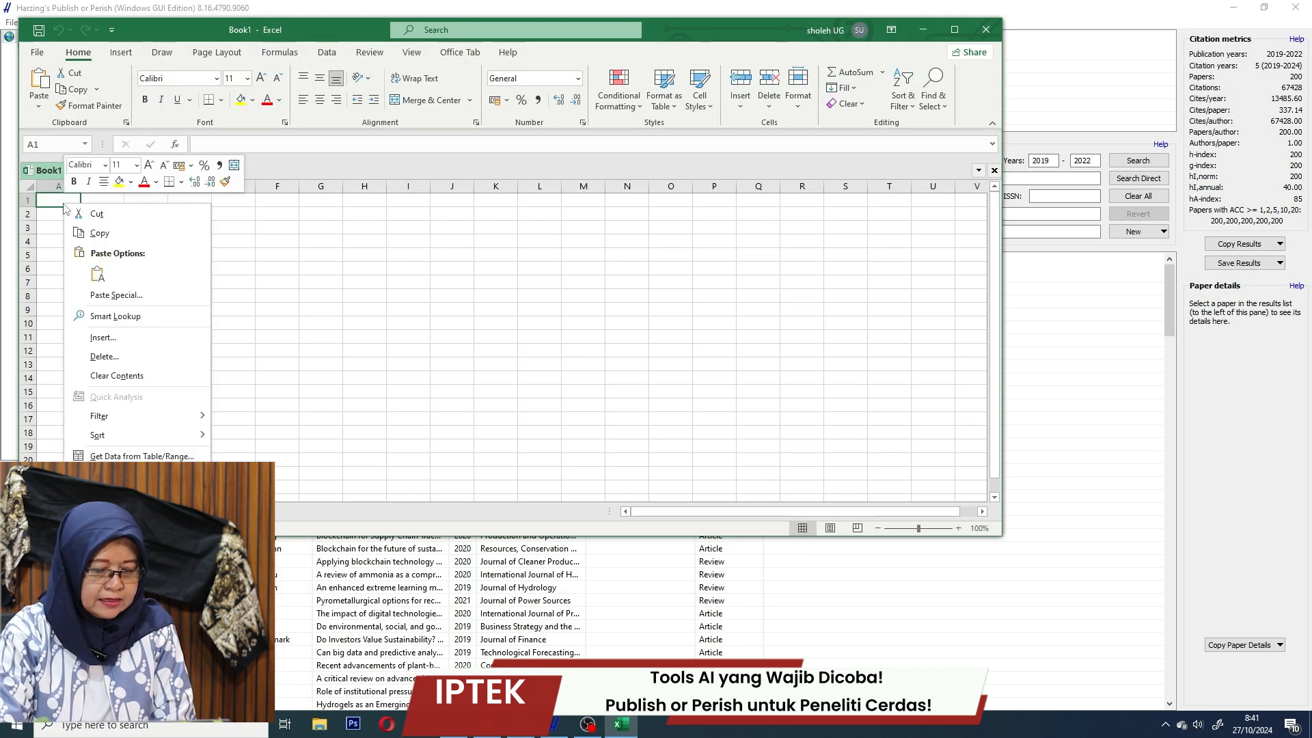
{"action": "left_click", "coordinate": [95, 272]}
Paste the metric rows transposed from A5 and widen columns A and B.
{"action": "right_click", "coordinate": [140, 230]}
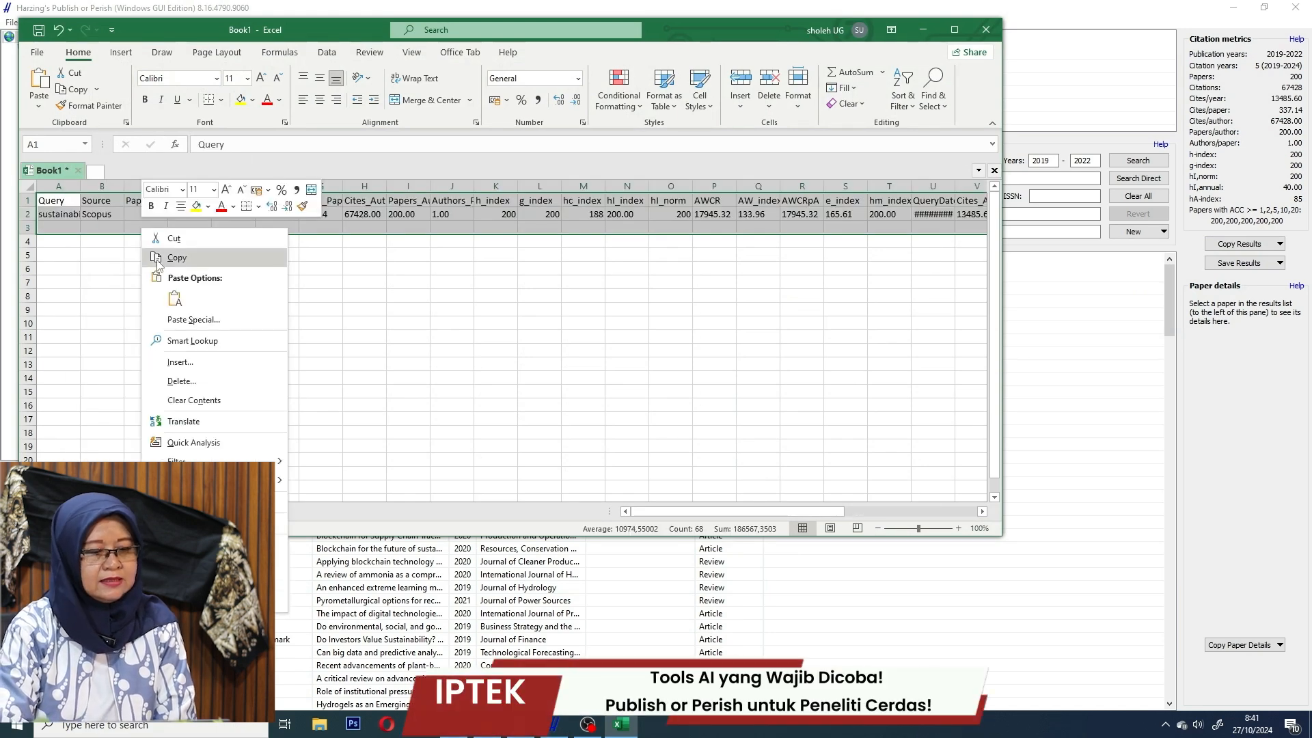
{"action": "left_click", "coordinate": [178, 258]}
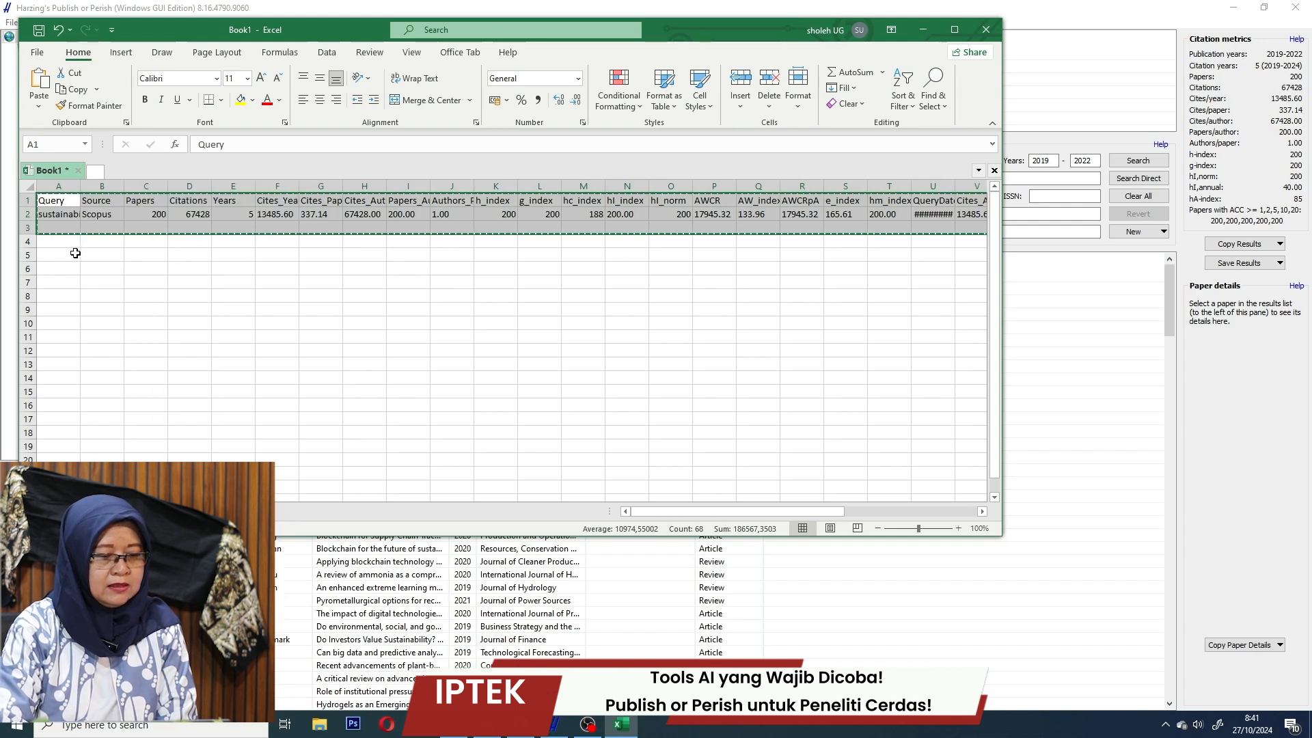
{"action": "right_click", "coordinate": [75, 253]}
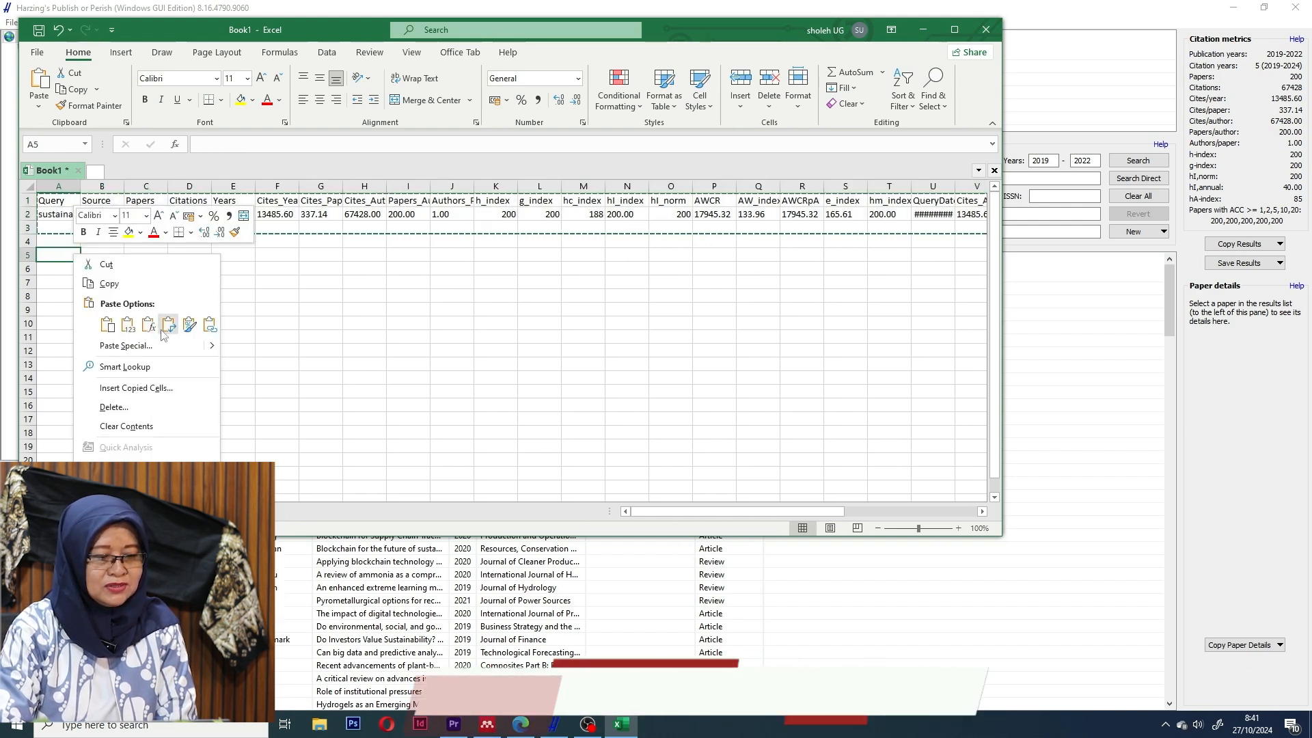
{"action": "mouse_move", "coordinate": [212, 352]}
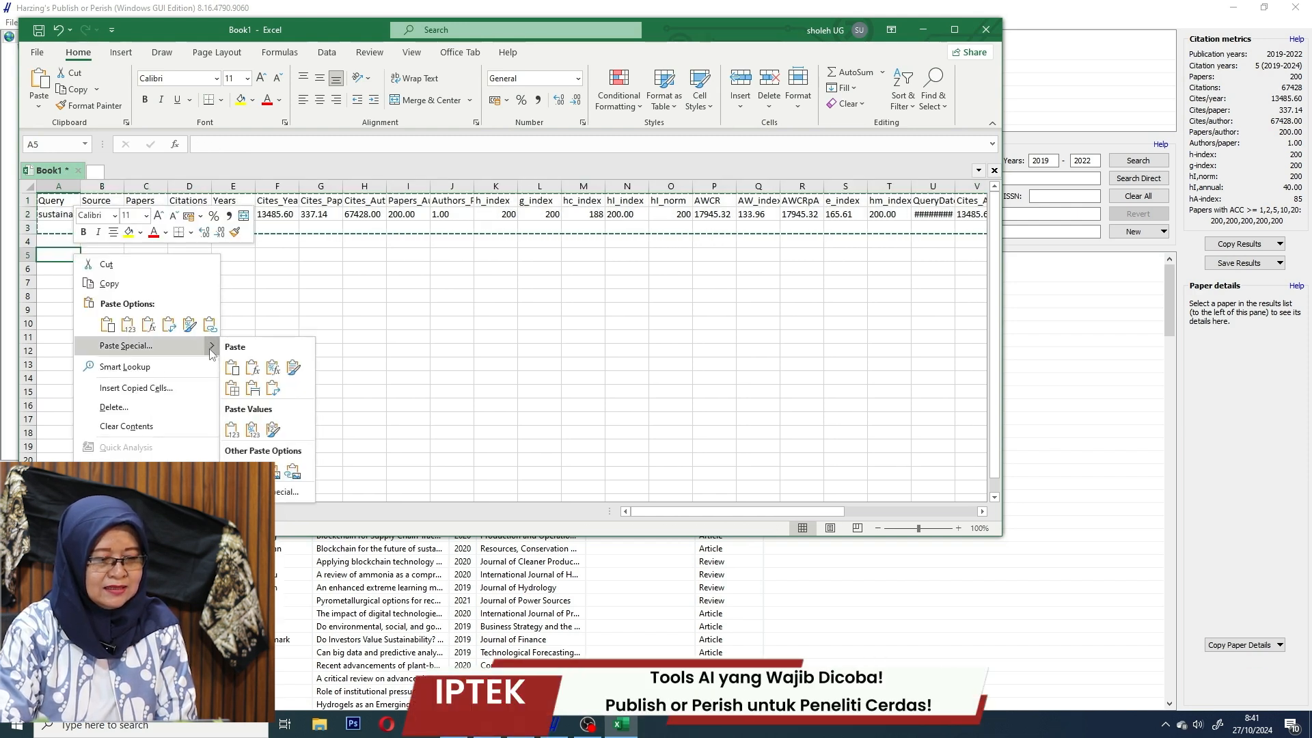
{"action": "left_click", "coordinate": [272, 388]}
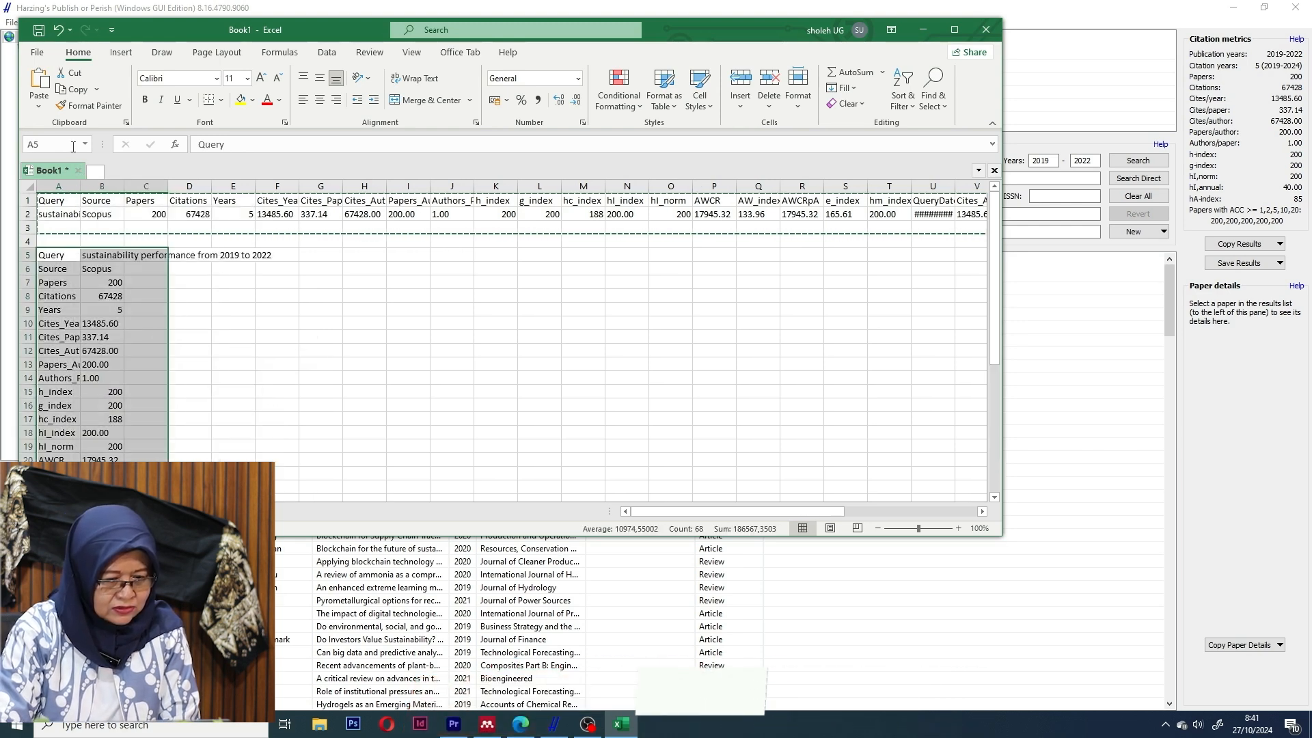
{"action": "left_click_drag", "start_coordinate": [80, 186], "coordinate": [194, 197]}
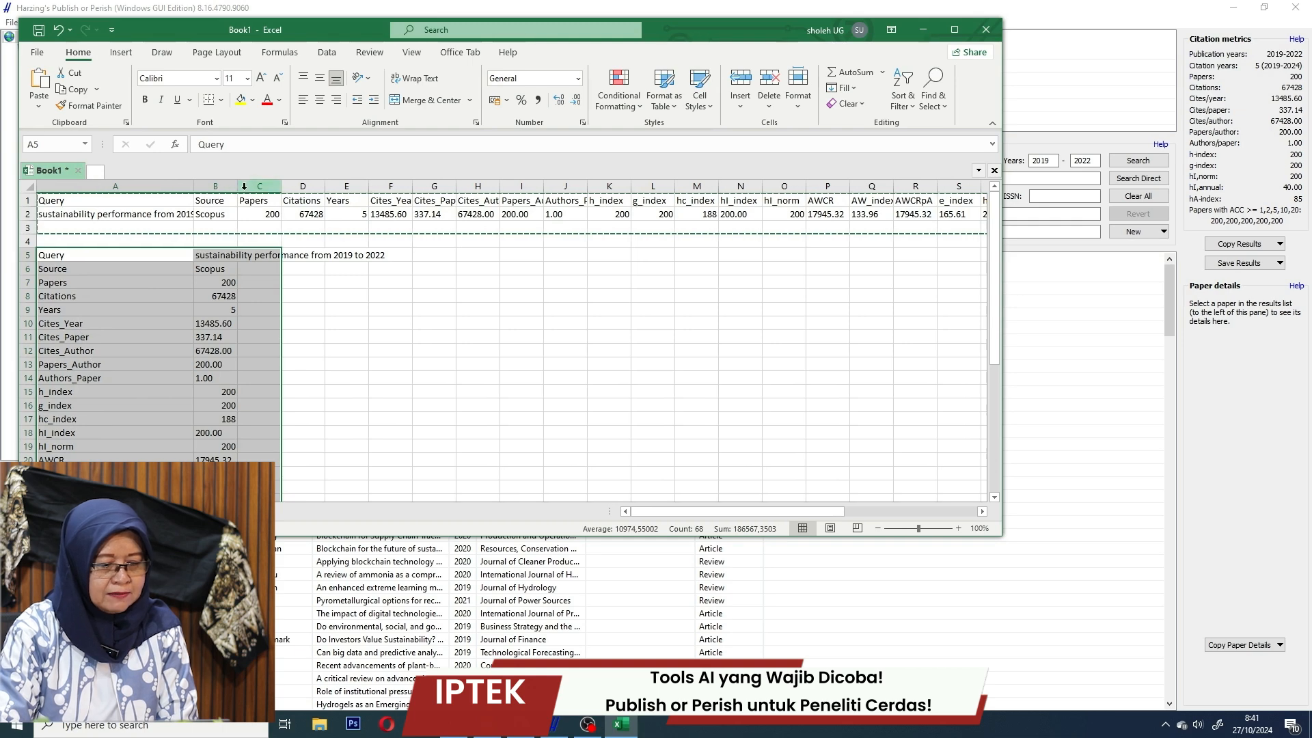
{"action": "left_click_drag", "start_coordinate": [237, 186], "coordinate": [336, 191]}
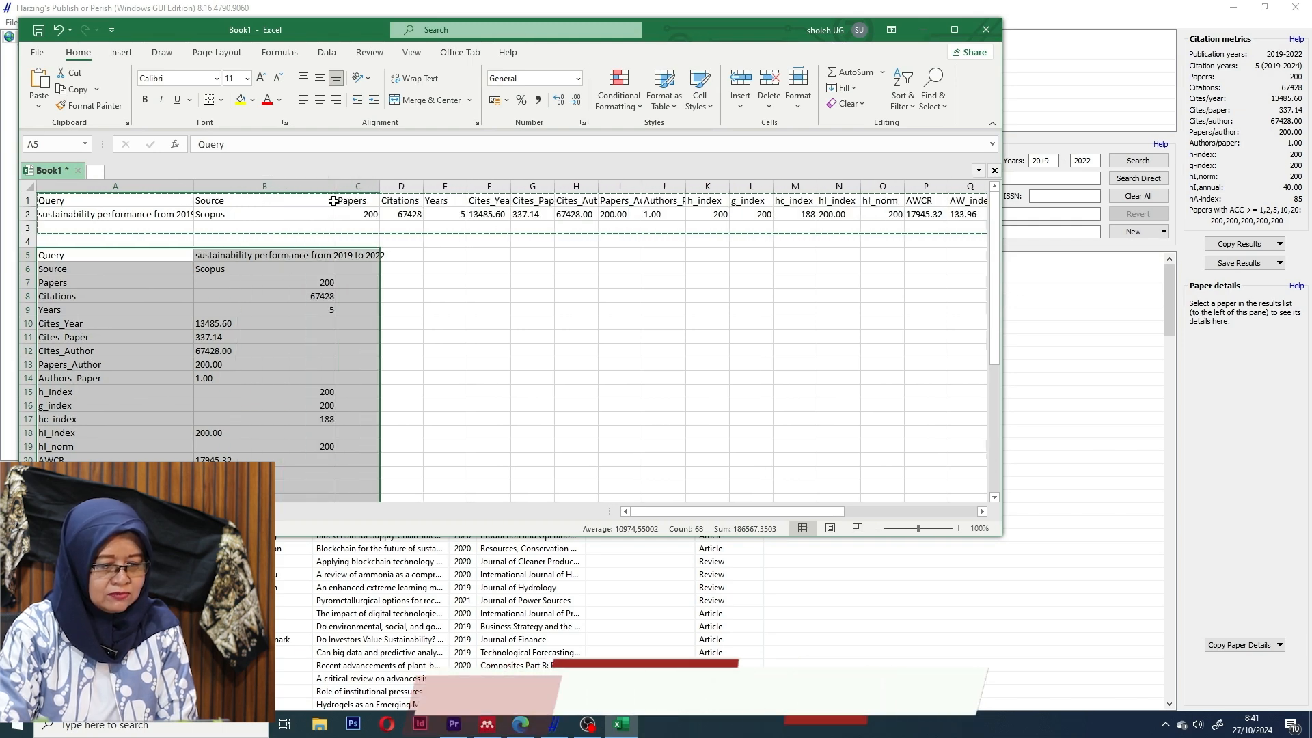
{"action": "left_click", "coordinate": [259, 271]}
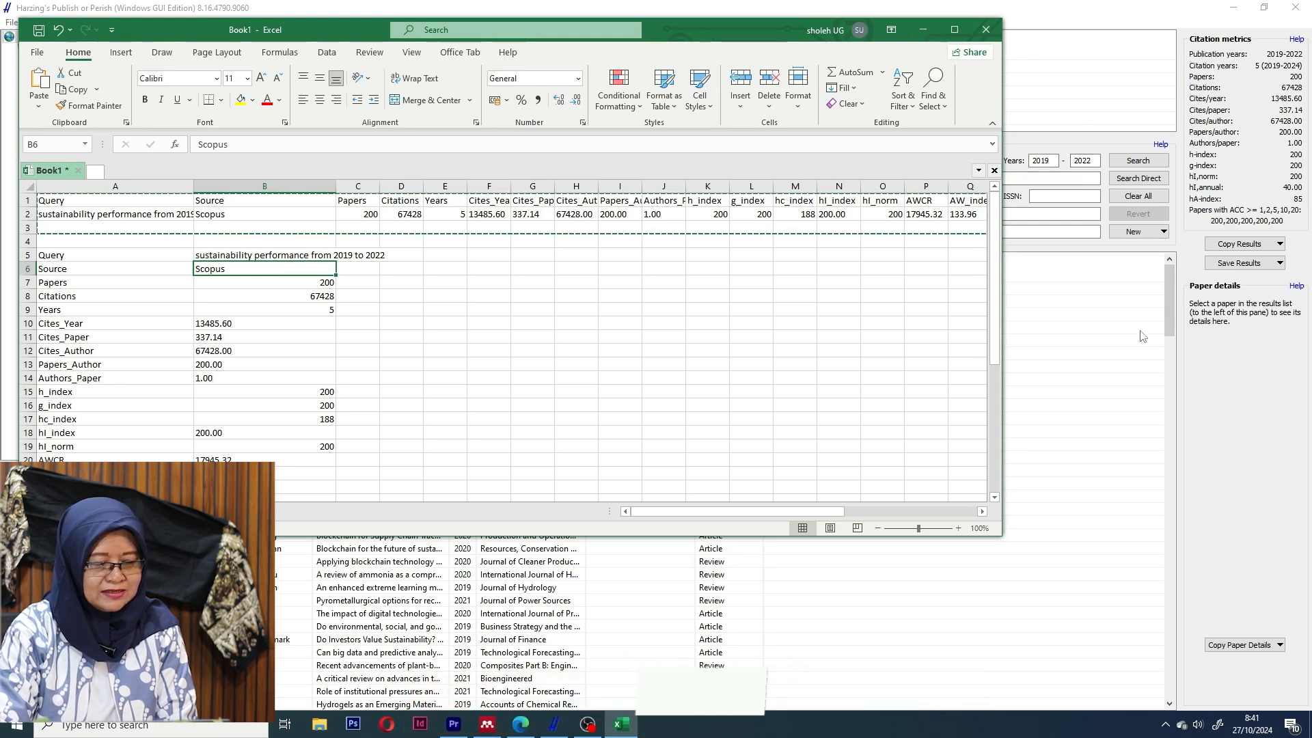
Copy the results list with headers and paste it into an empty worksheet at A1.
{"action": "left_click", "coordinate": [1060, 334]}
{"action": "left_click", "coordinate": [1280, 244]}
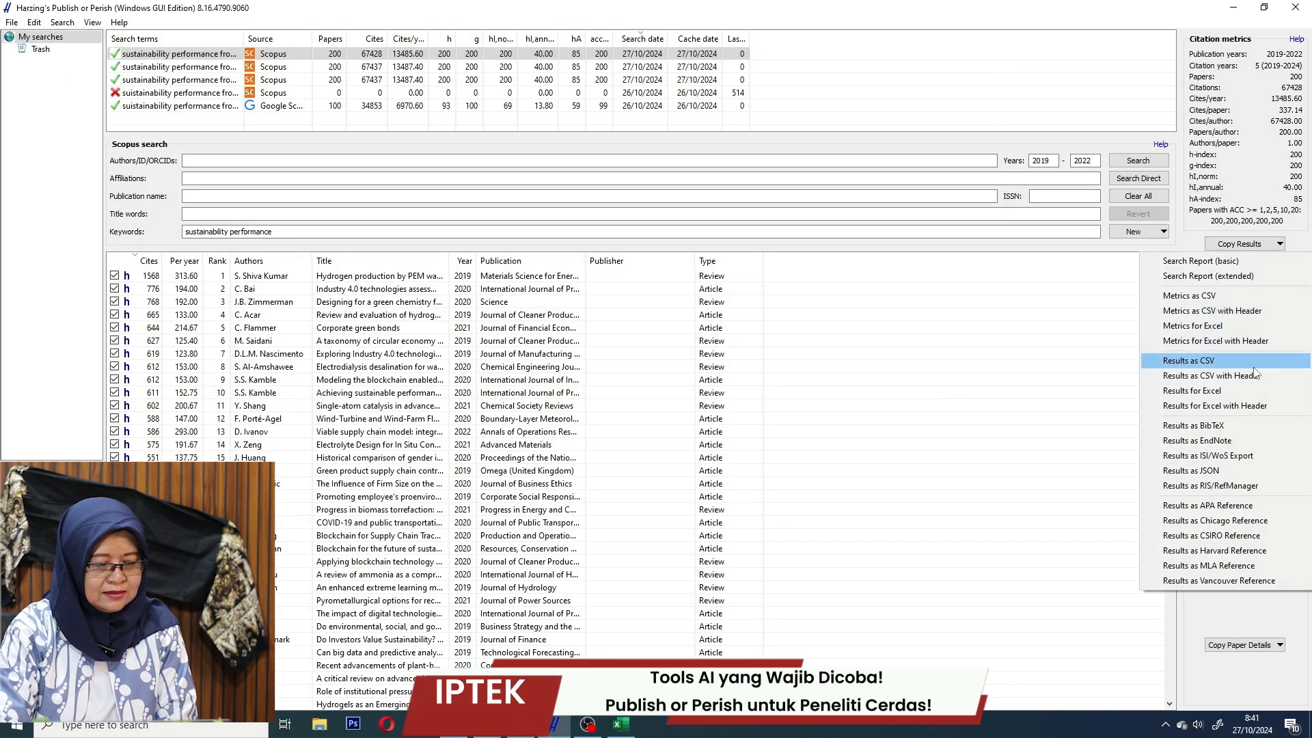
{"action": "left_click", "coordinate": [1261, 406]}
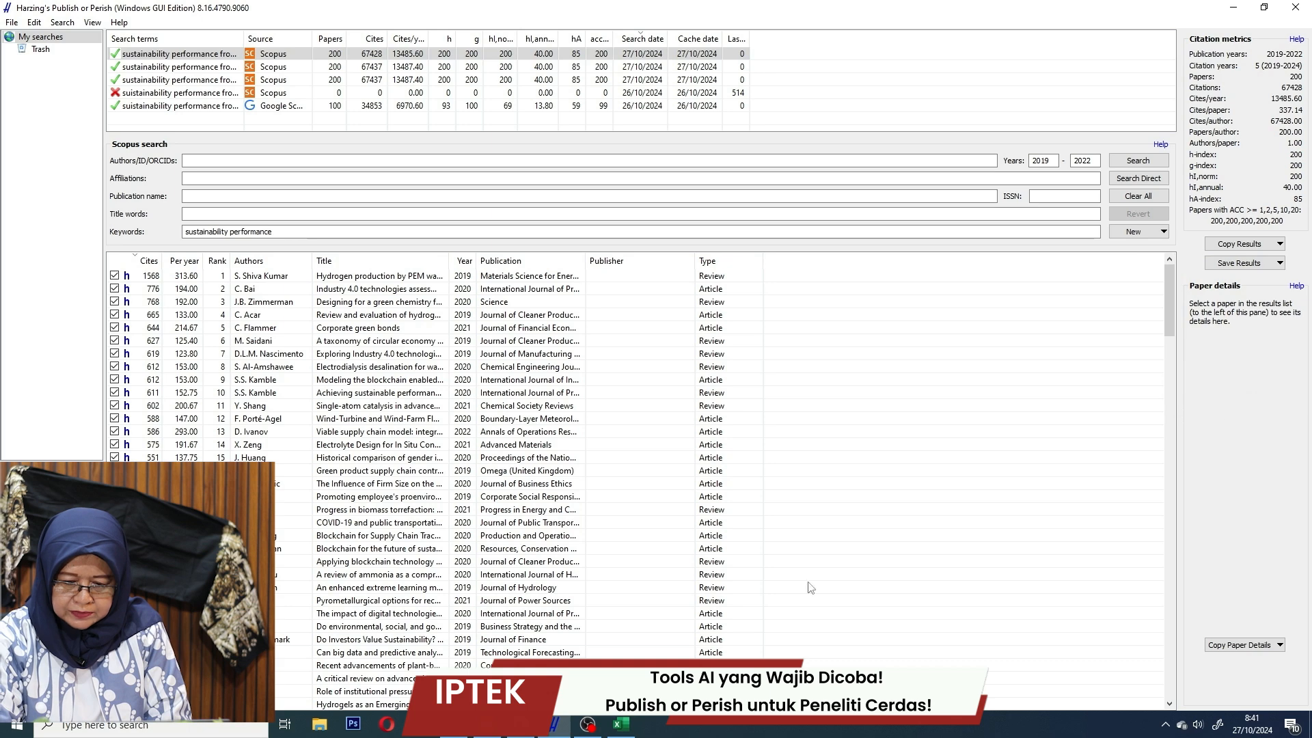
{"action": "left_click", "coordinate": [622, 725]}
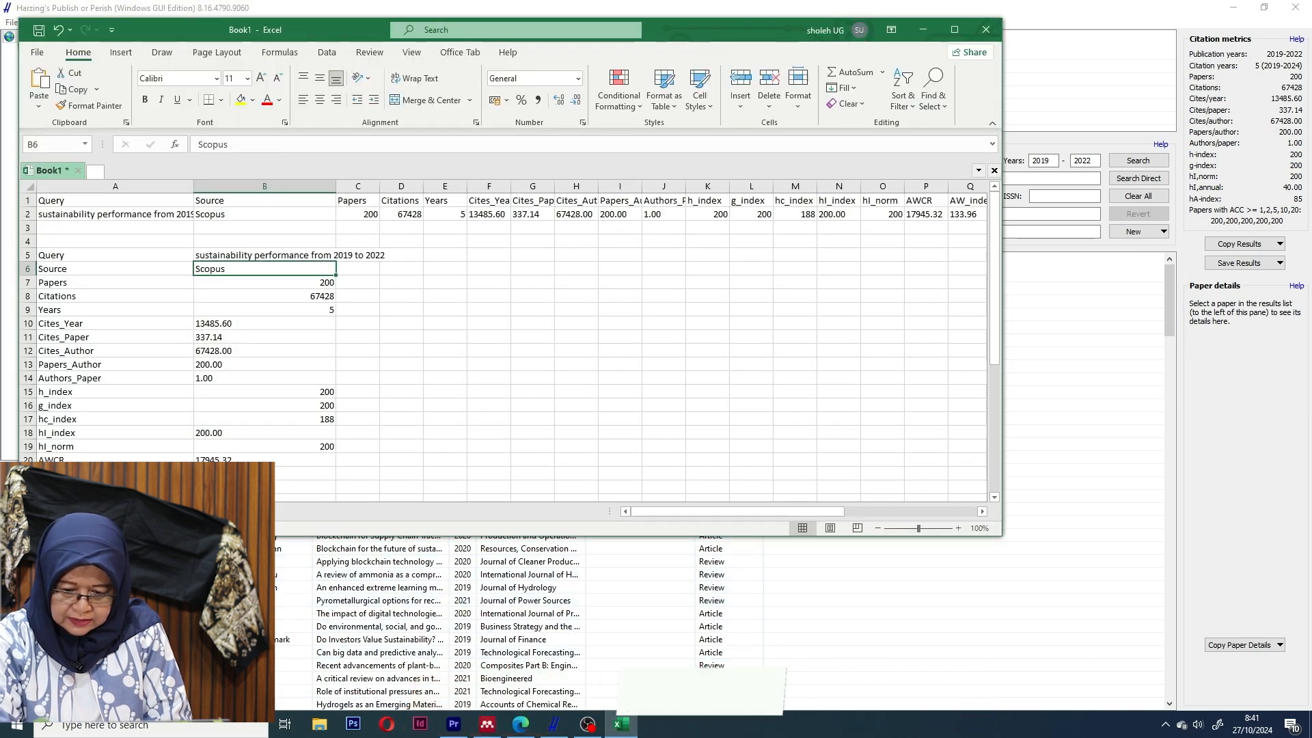
{"action": "left_click", "coordinate": [125, 511]}
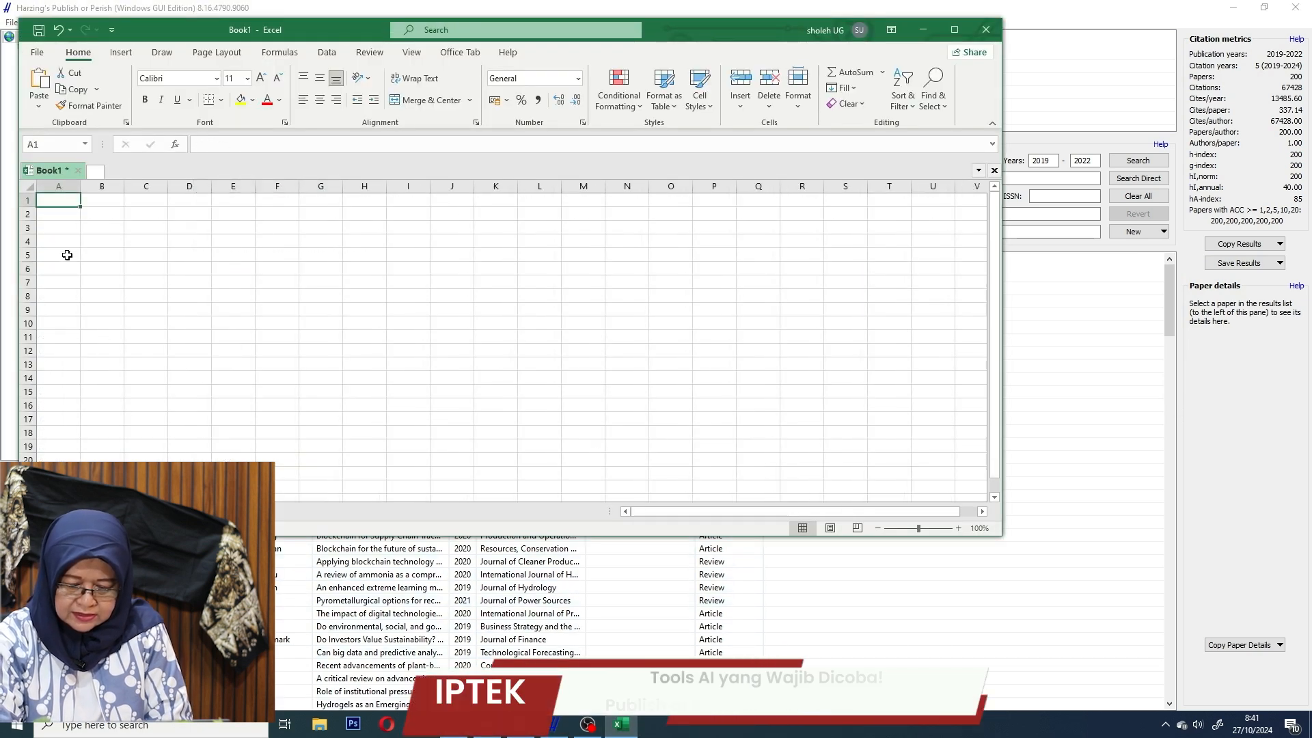
{"action": "right_click", "coordinate": [55, 203]}
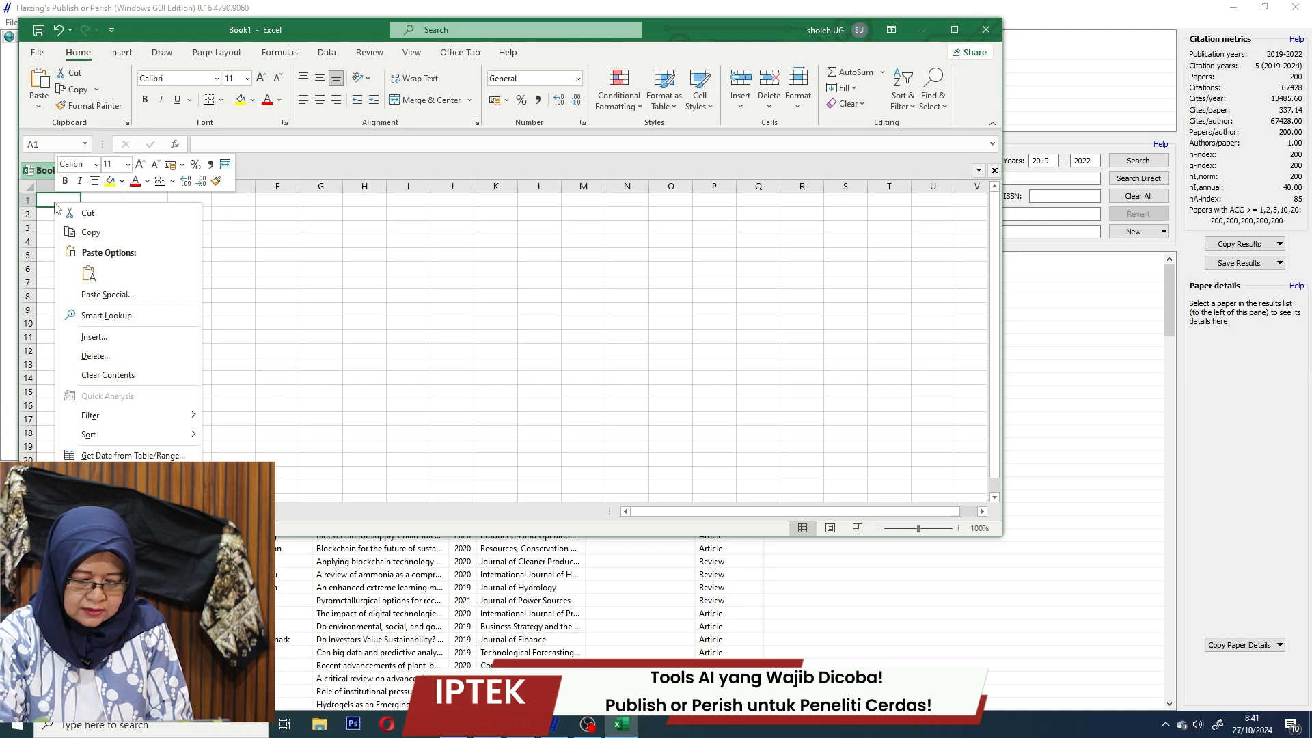
{"action": "left_click", "coordinate": [89, 273]}
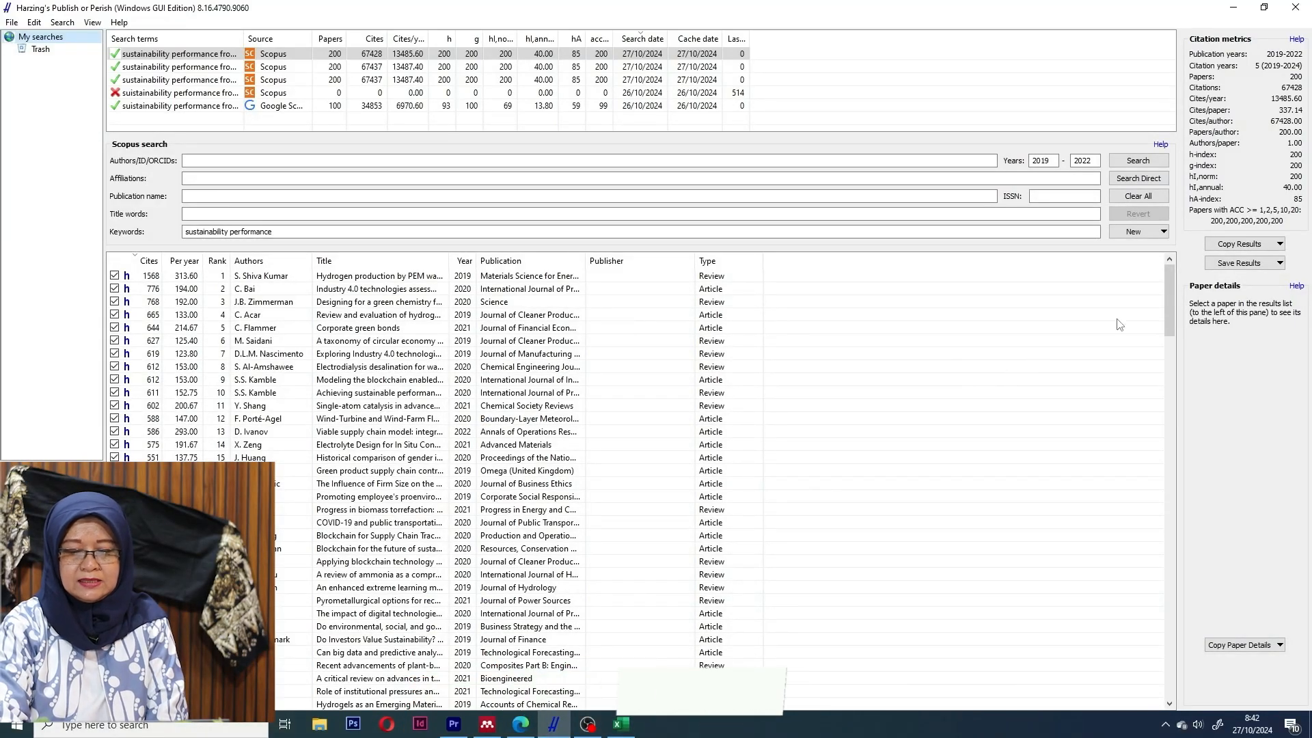
Save the Scopus results as RIS/RefManager file 'hari ini A' in the Documents folder.
{"action": "left_click", "coordinate": [1280, 263]}
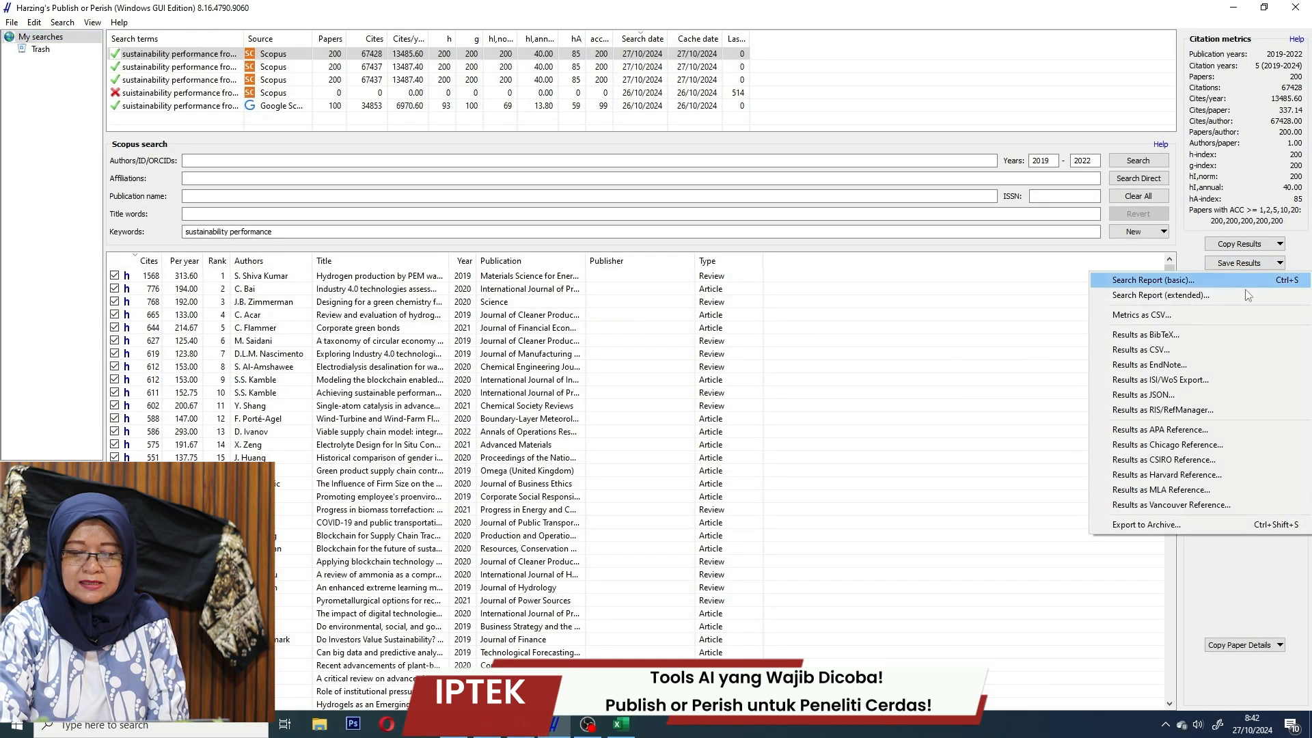
{"action": "left_click", "coordinate": [1207, 410]}
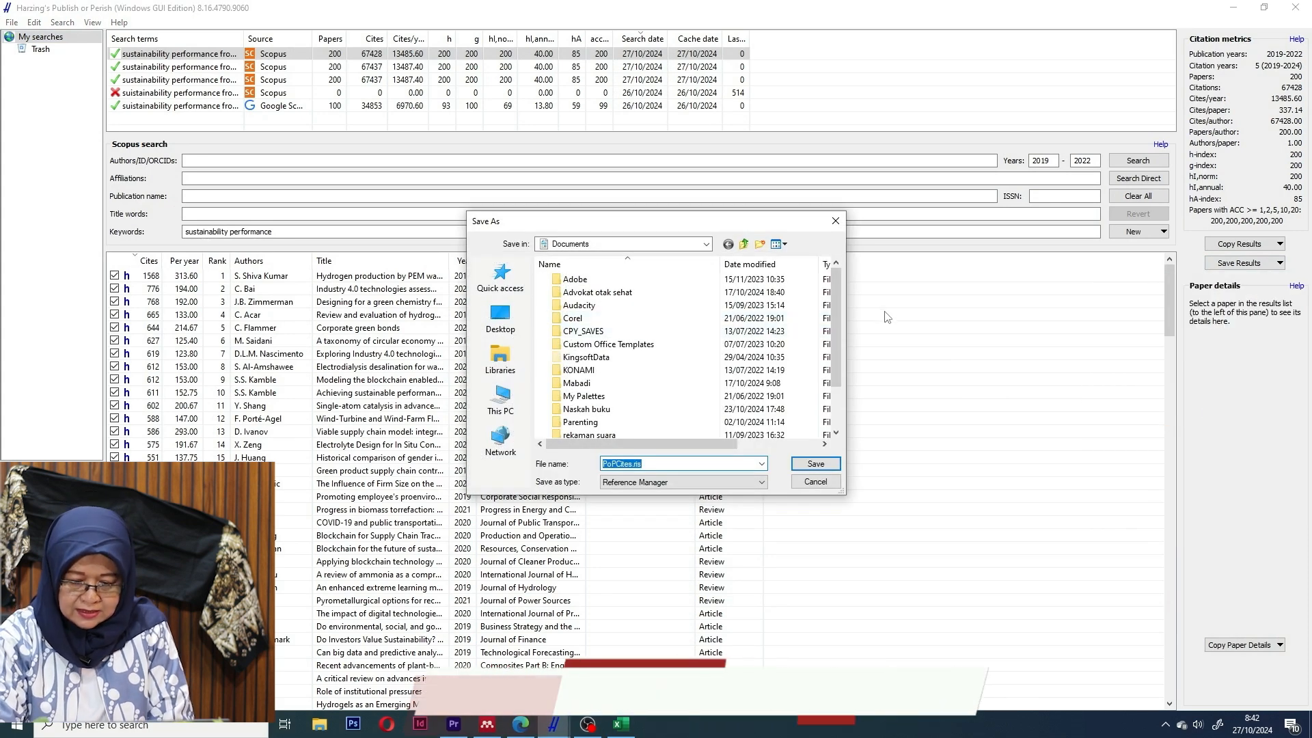
{"action": "scroll", "coordinate": [838, 329], "scroll_direction": "down", "scroll_amount": 2}
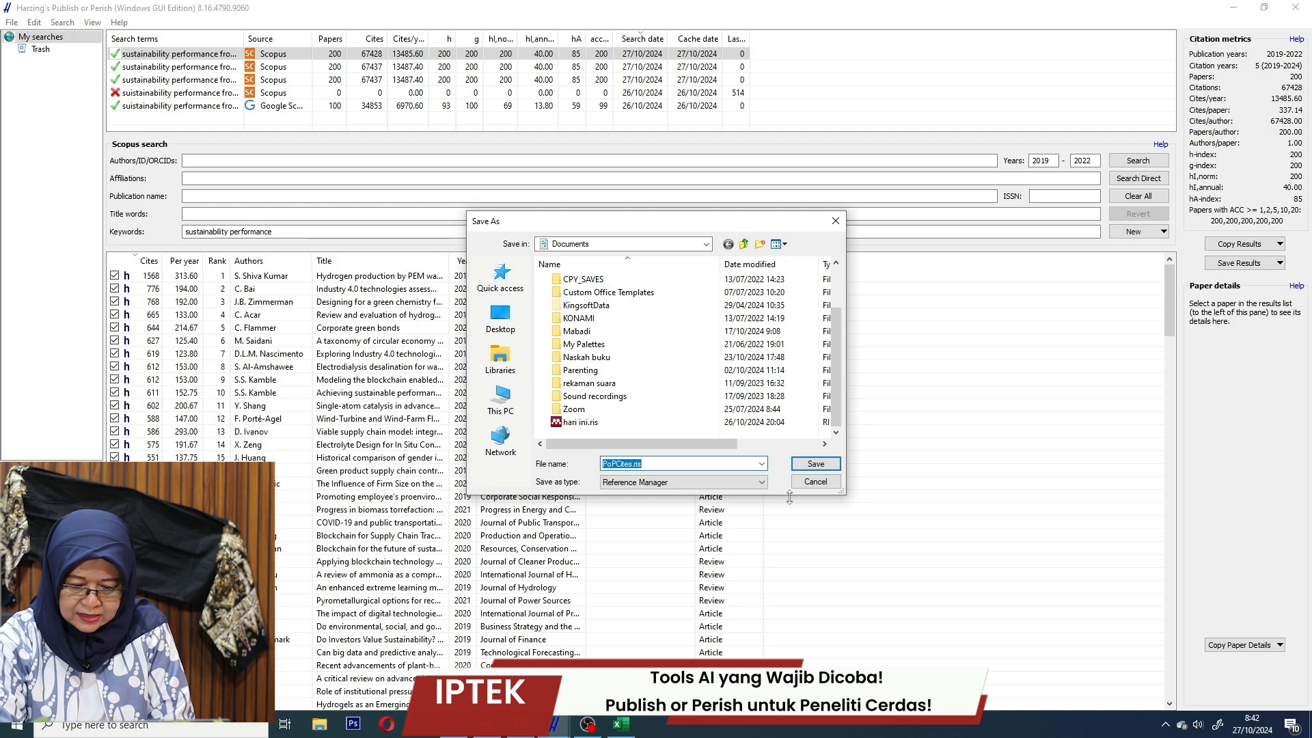
{"action": "type", "text": "hari"}
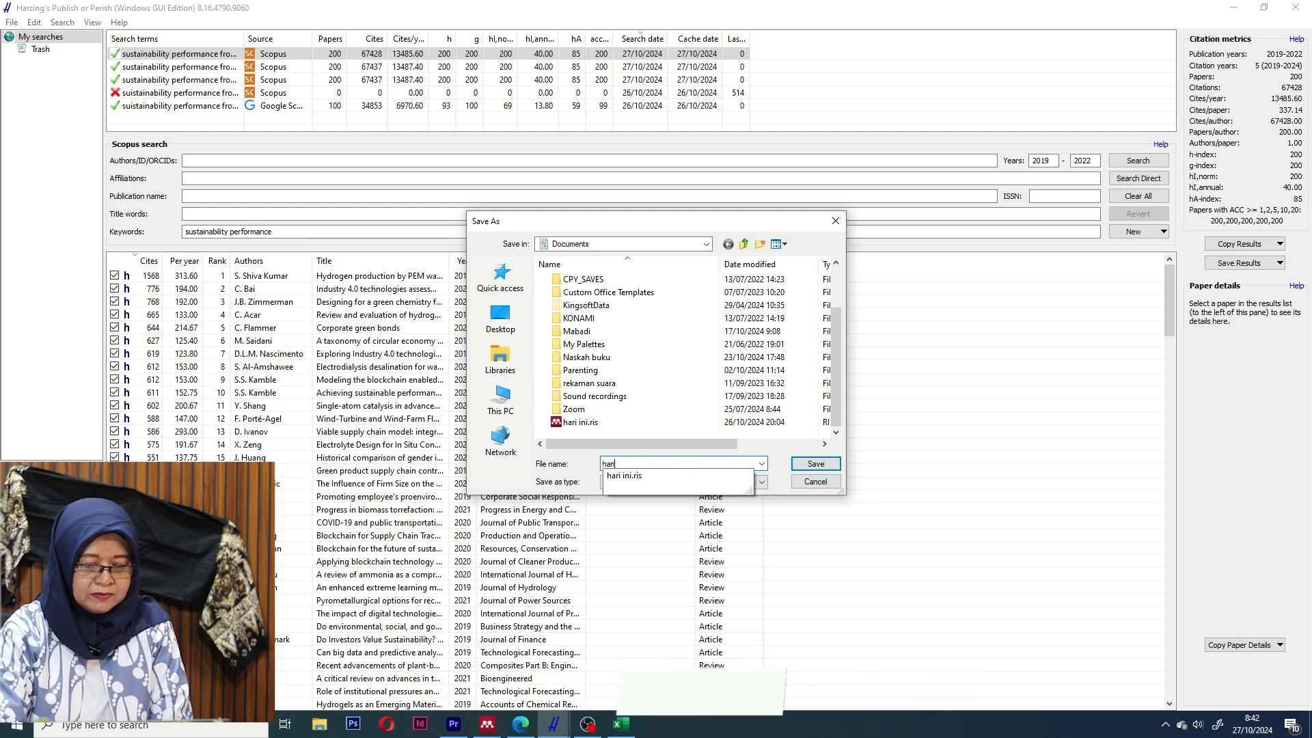
{"action": "type", "text": " ini A"}
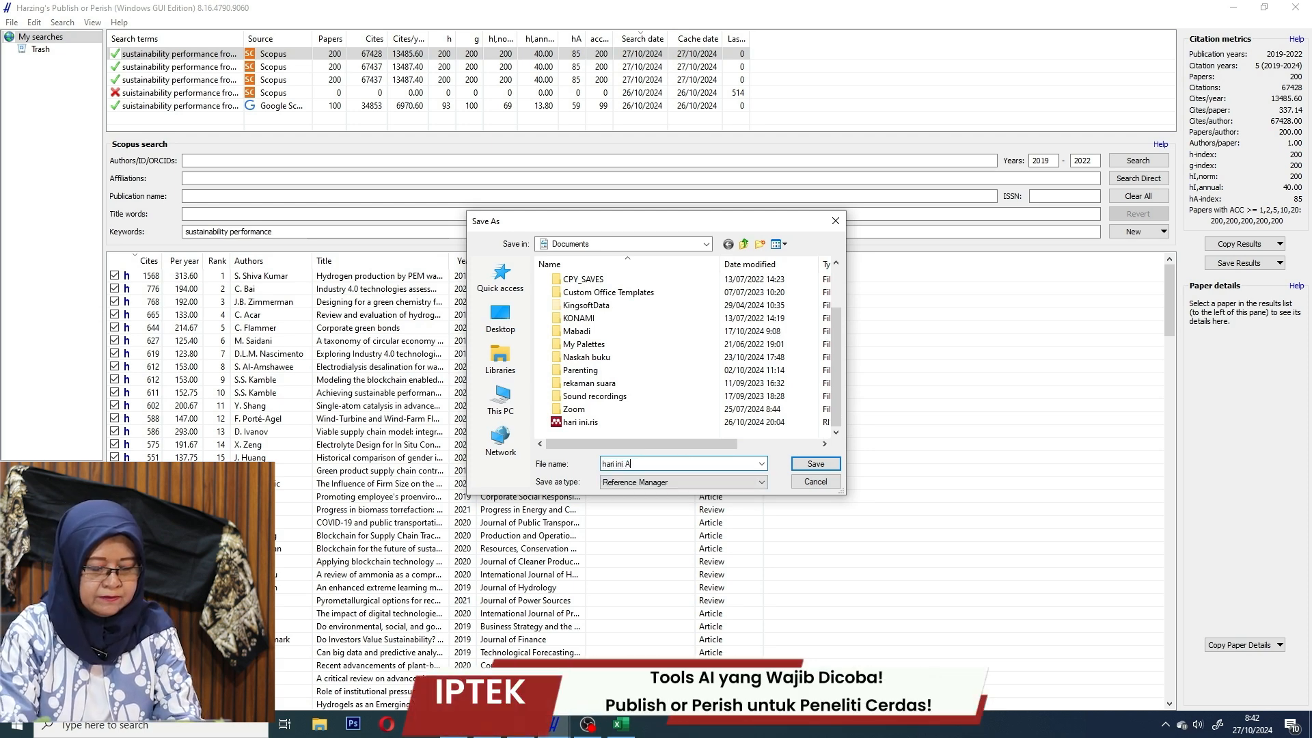
{"action": "left_click", "coordinate": [834, 468]}
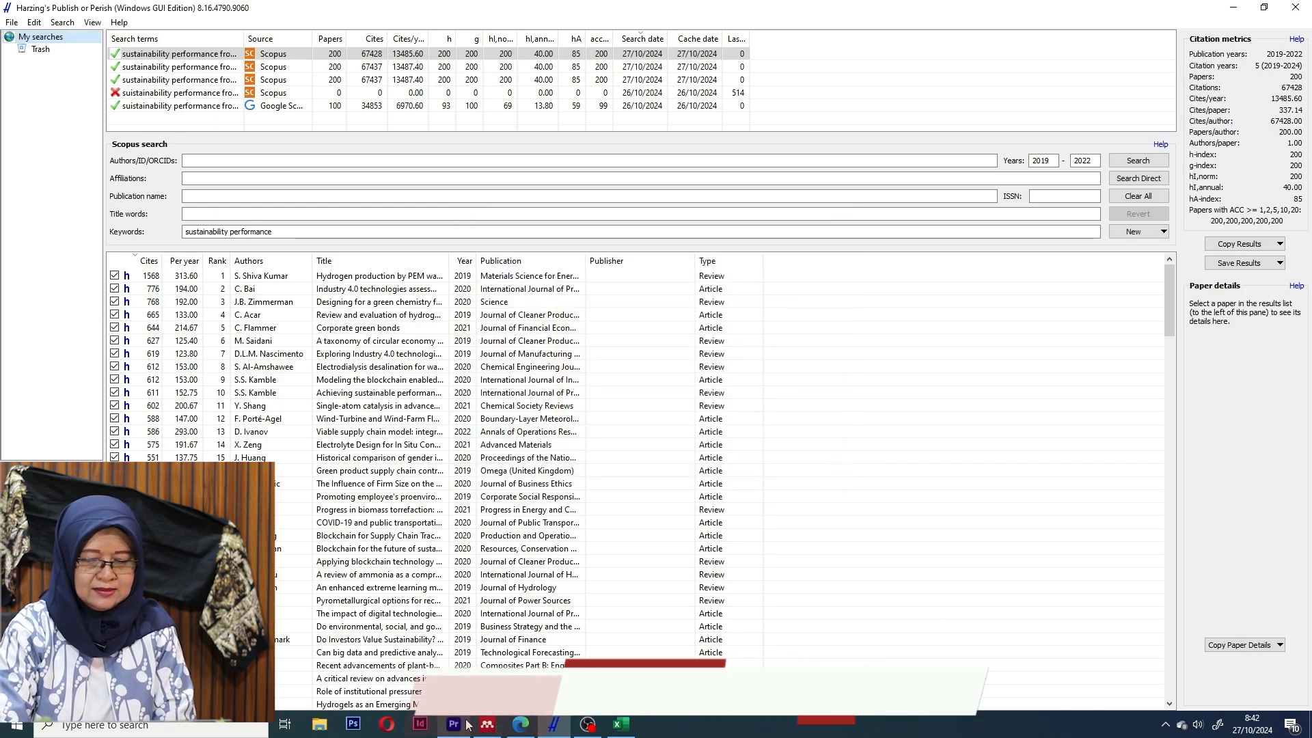
{"action": "mouse_move", "coordinate": [487, 725]}
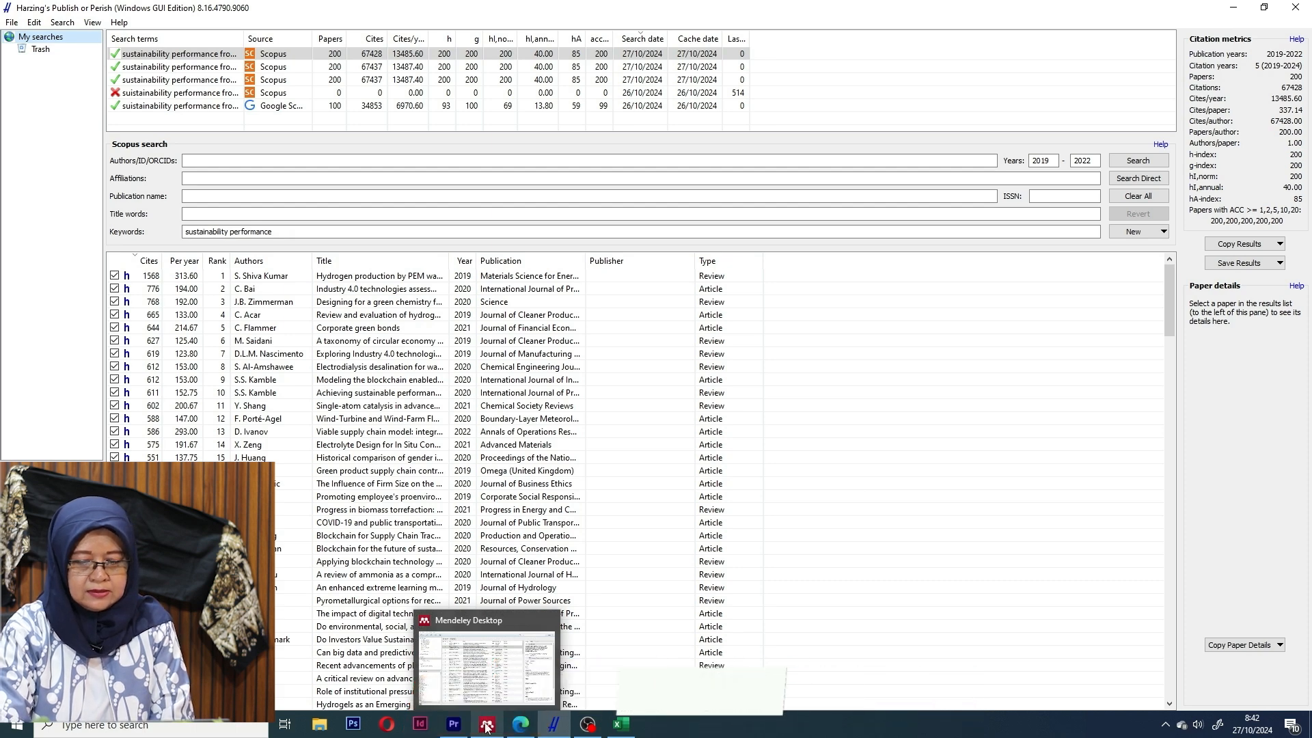
Create a new My Library folder named 'Hari ini A' next to ERM in Mendeley.
{"action": "left_click", "coordinate": [486, 725]}
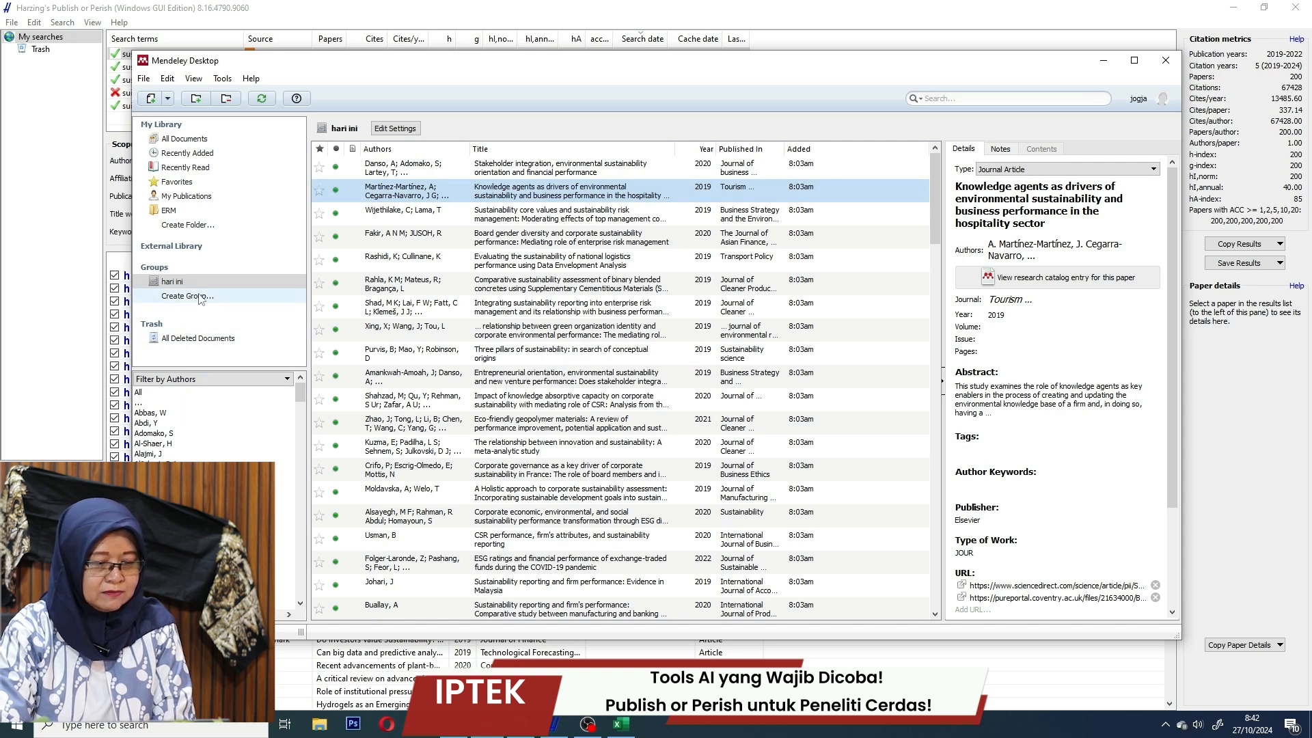
{"action": "left_click", "coordinate": [188, 225]}
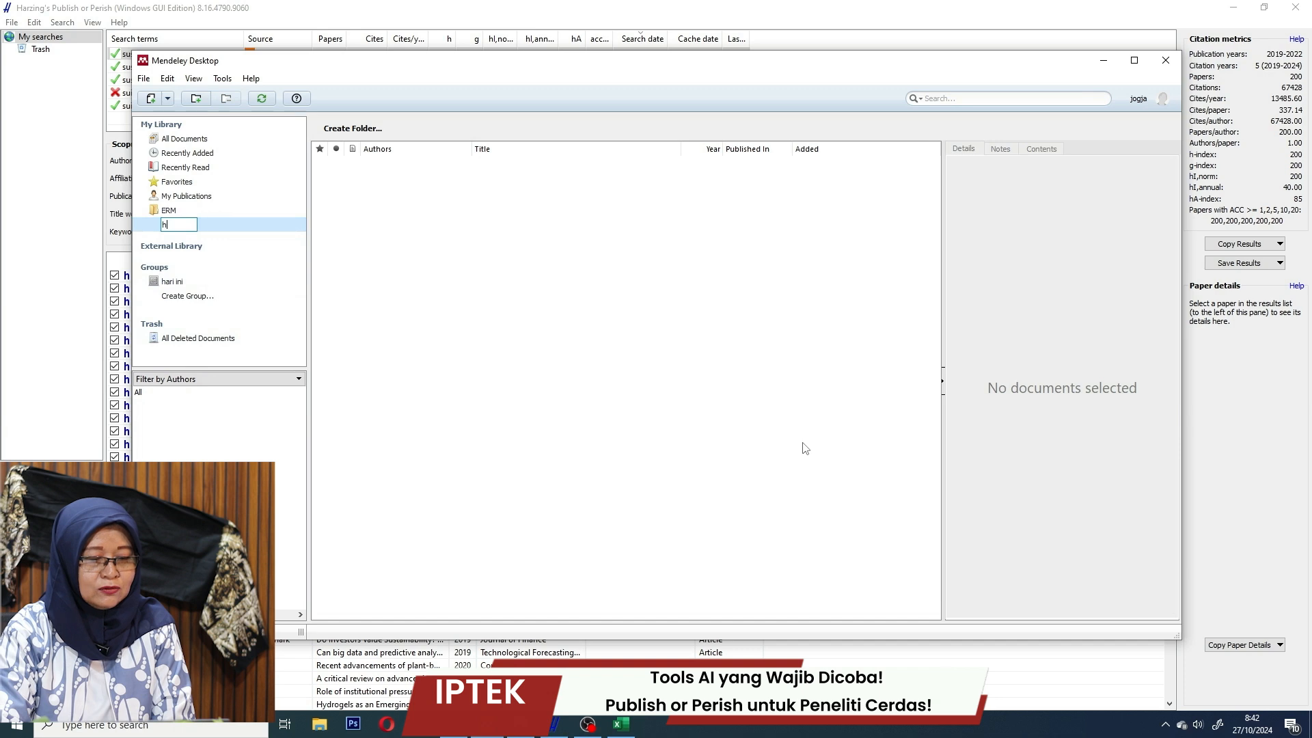
{"action": "key", "text": "BackSpace"}
{"action": "key", "text": "BackSpace"}
{"action": "type", "text": "Hari ini A"}
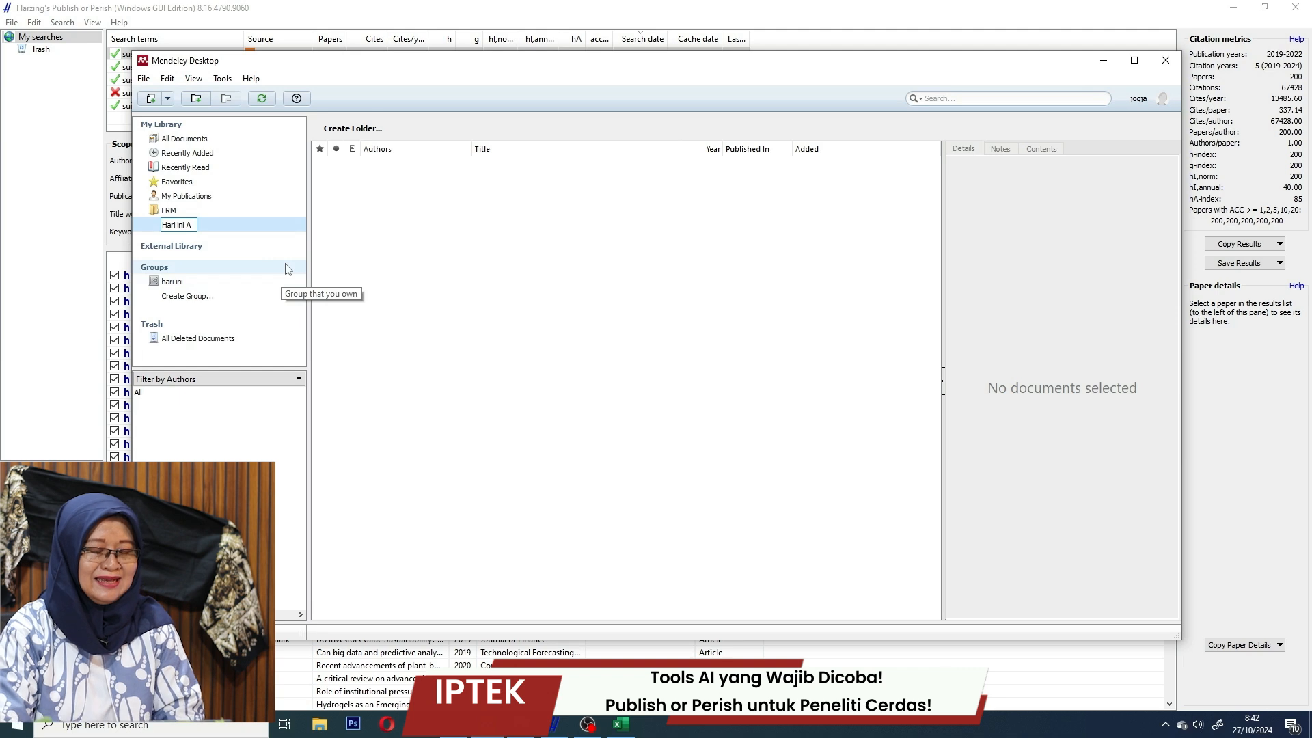
{"action": "key", "text": "Return"}
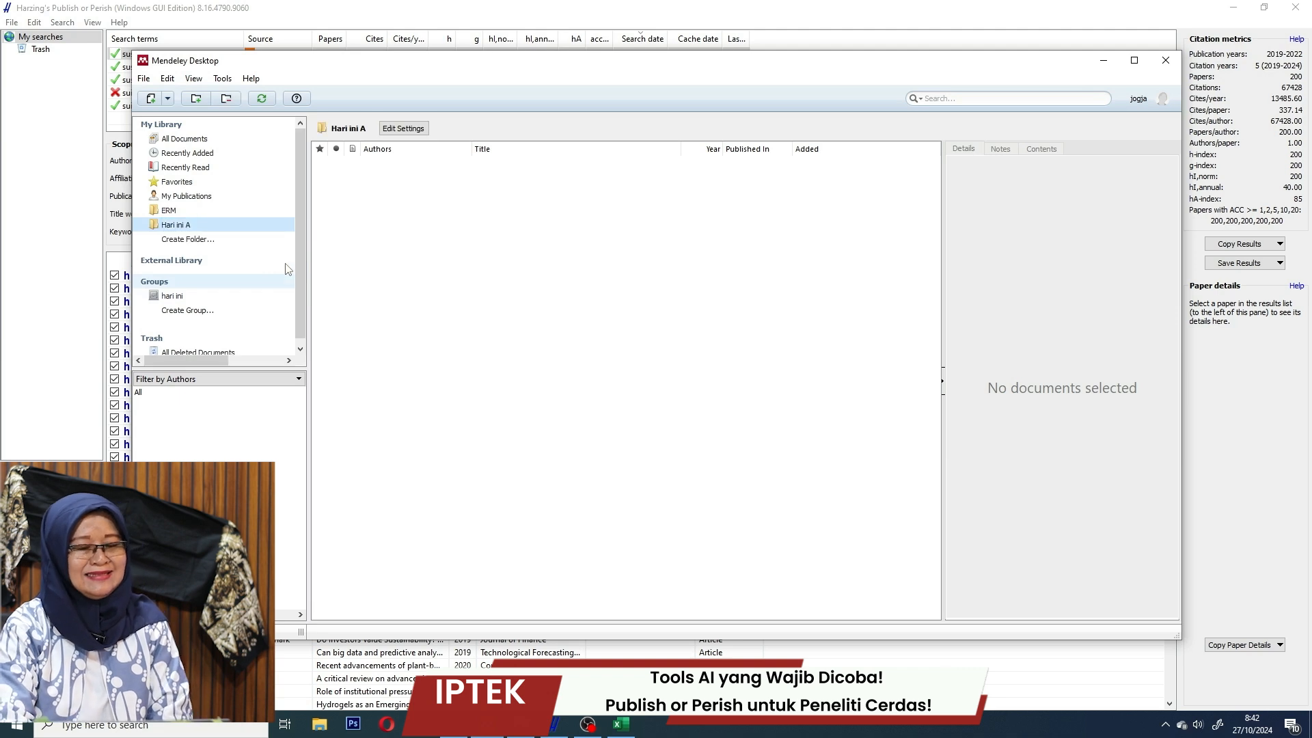
{"action": "left_click", "coordinate": [234, 229]}
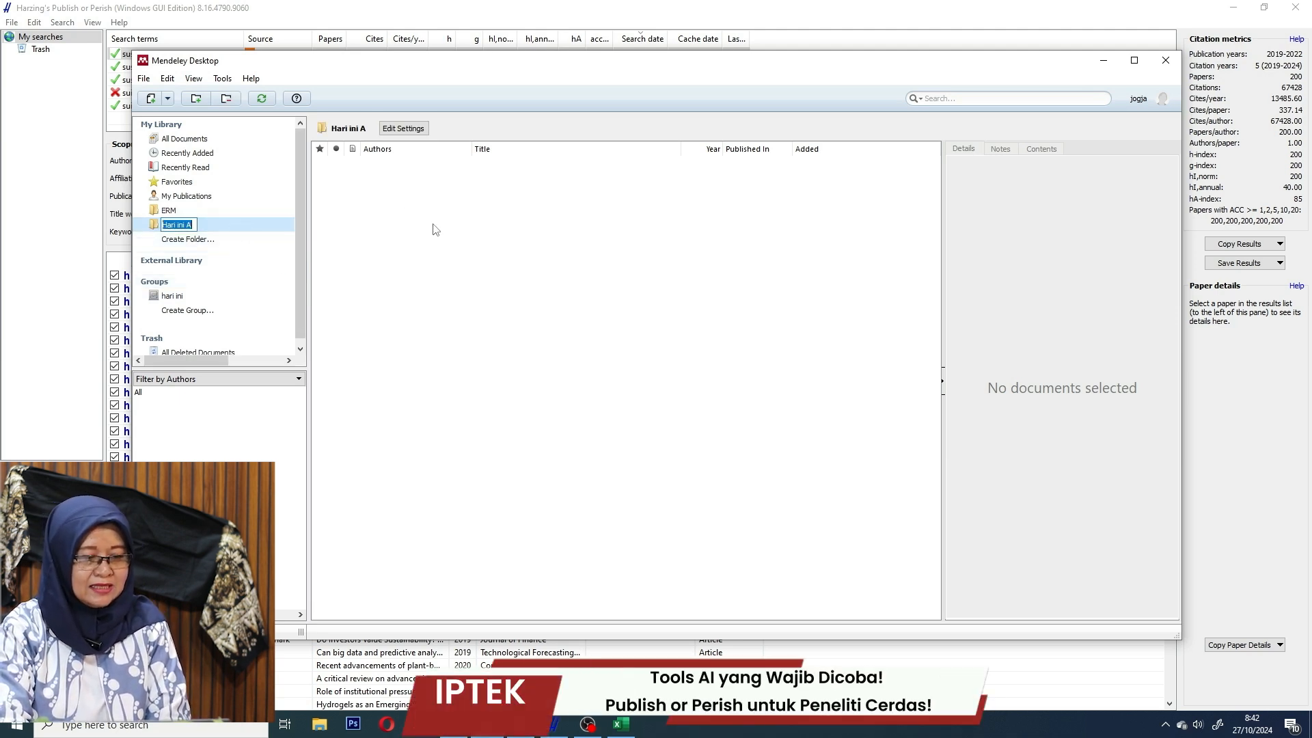
{"action": "left_click", "coordinate": [457, 329]}
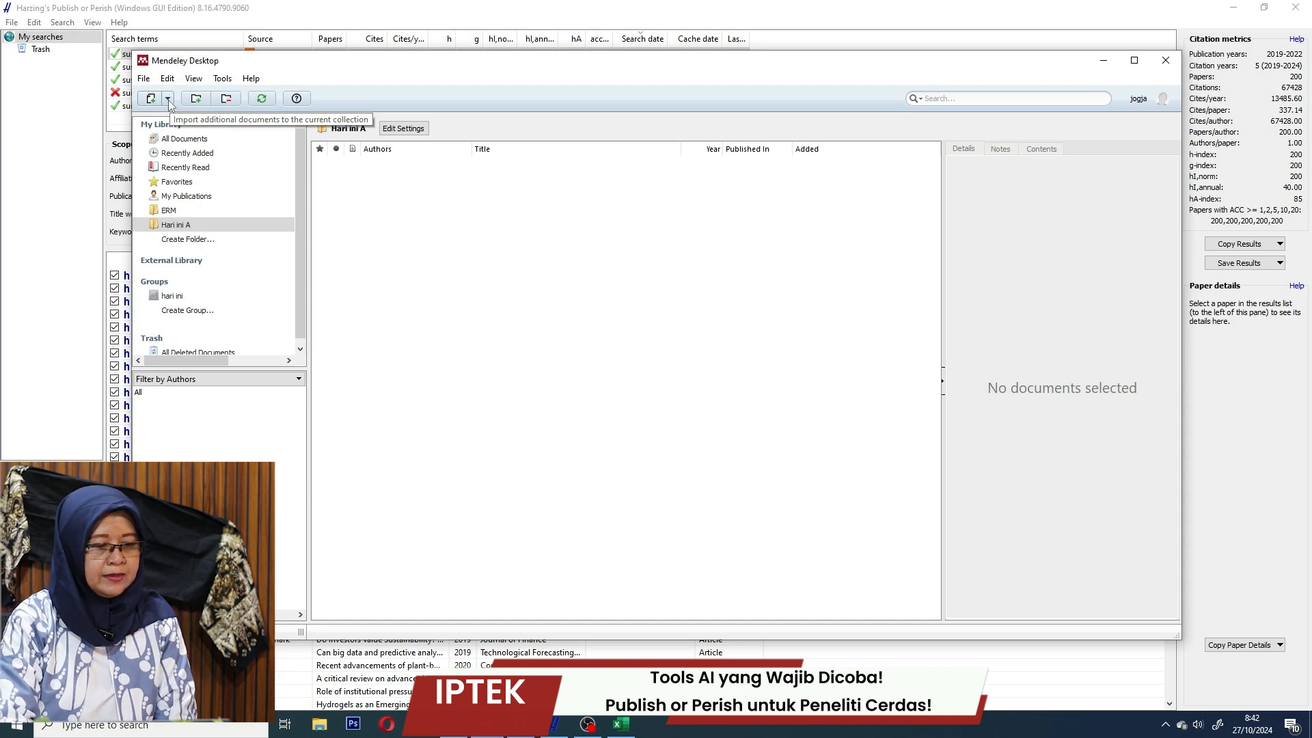
Add the file hari ini A.ris from Documents, importing 200 papers into the folder.
{"action": "left_click", "coordinate": [168, 101]}
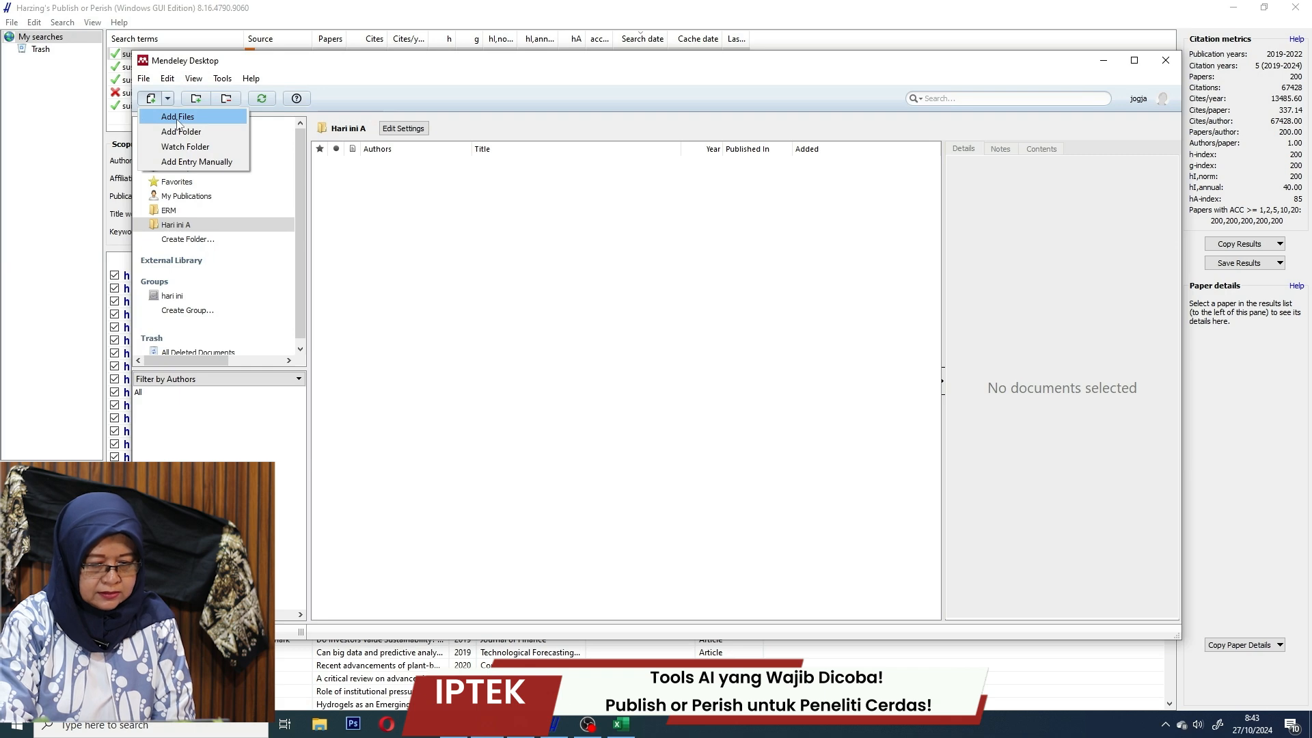
{"action": "left_click", "coordinate": [177, 117]}
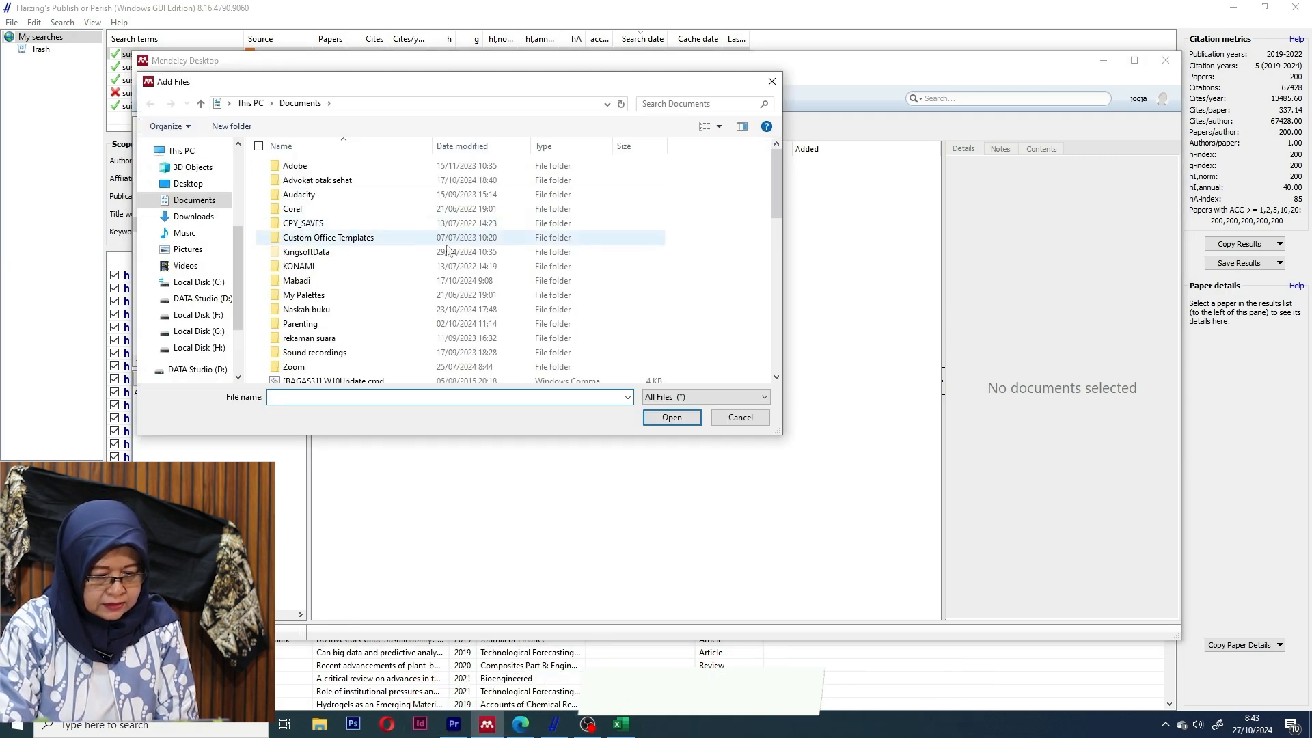
{"action": "left_click_drag", "start_coordinate": [773, 179], "coordinate": [776, 238]}
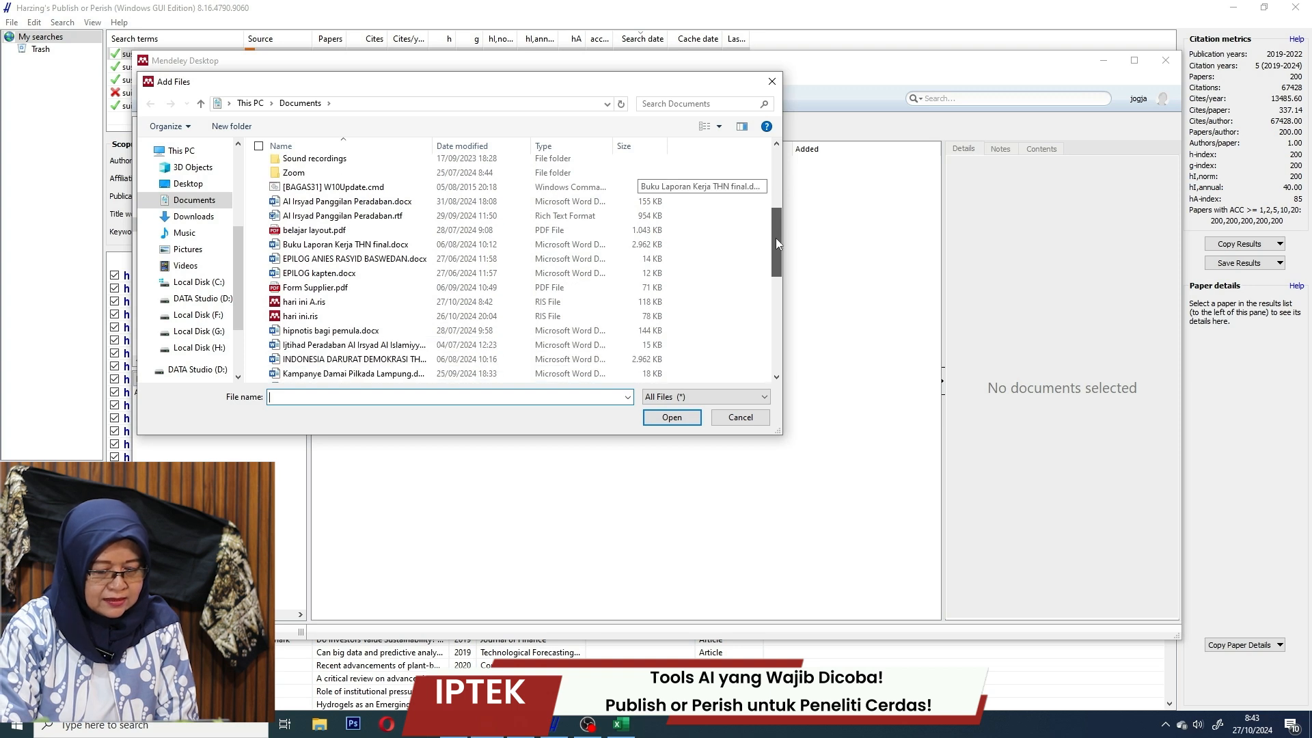
{"action": "left_click", "coordinate": [354, 302]}
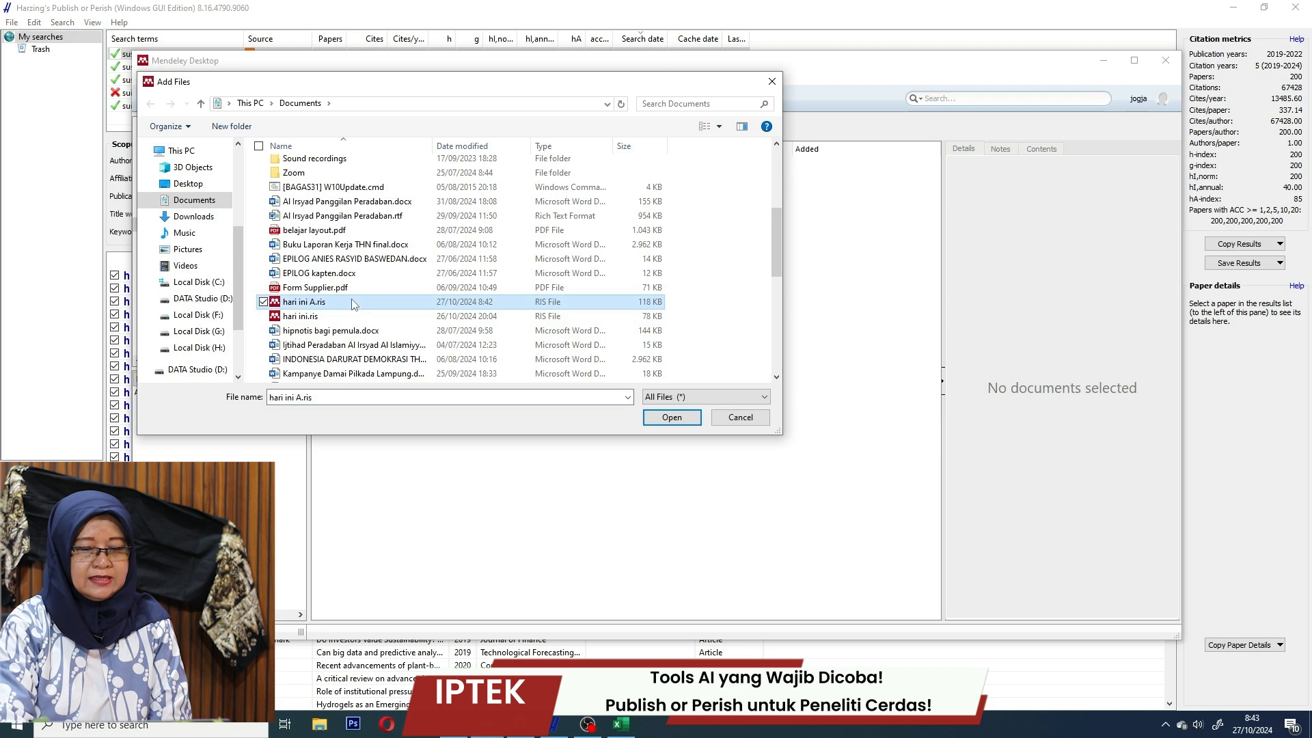
{"action": "left_click", "coordinate": [672, 417]}
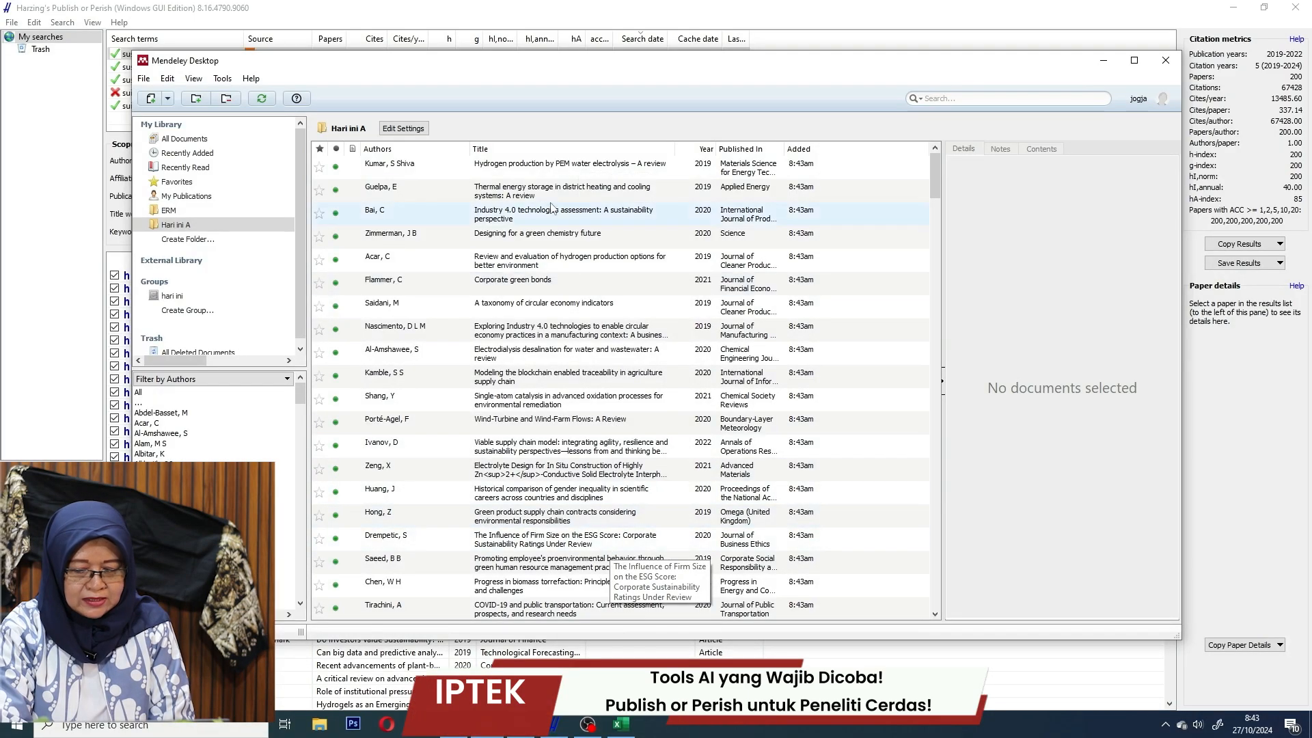
{"action": "left_click", "coordinate": [553, 173]}
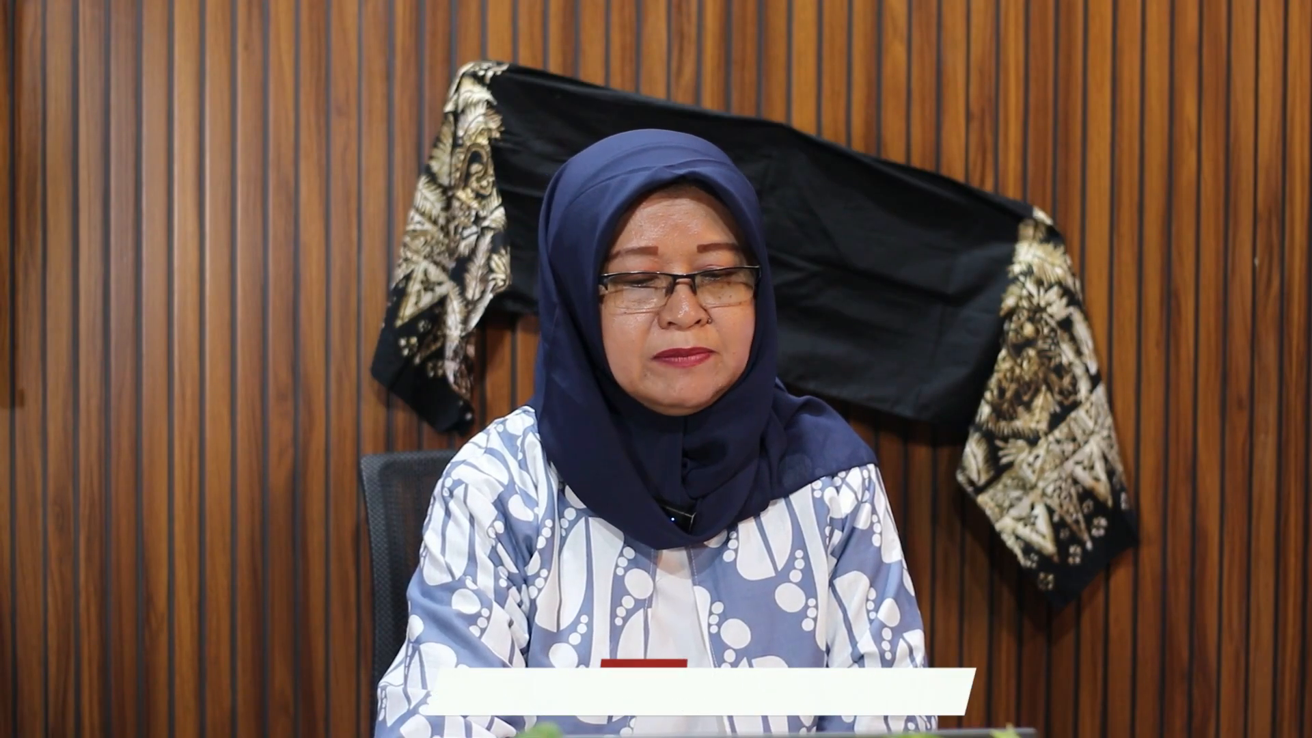
Run Update Details on the hydrogen PEM electrolysis review, then check its abstract and document type.
{"action": "right_click", "coordinate": [553, 174]}
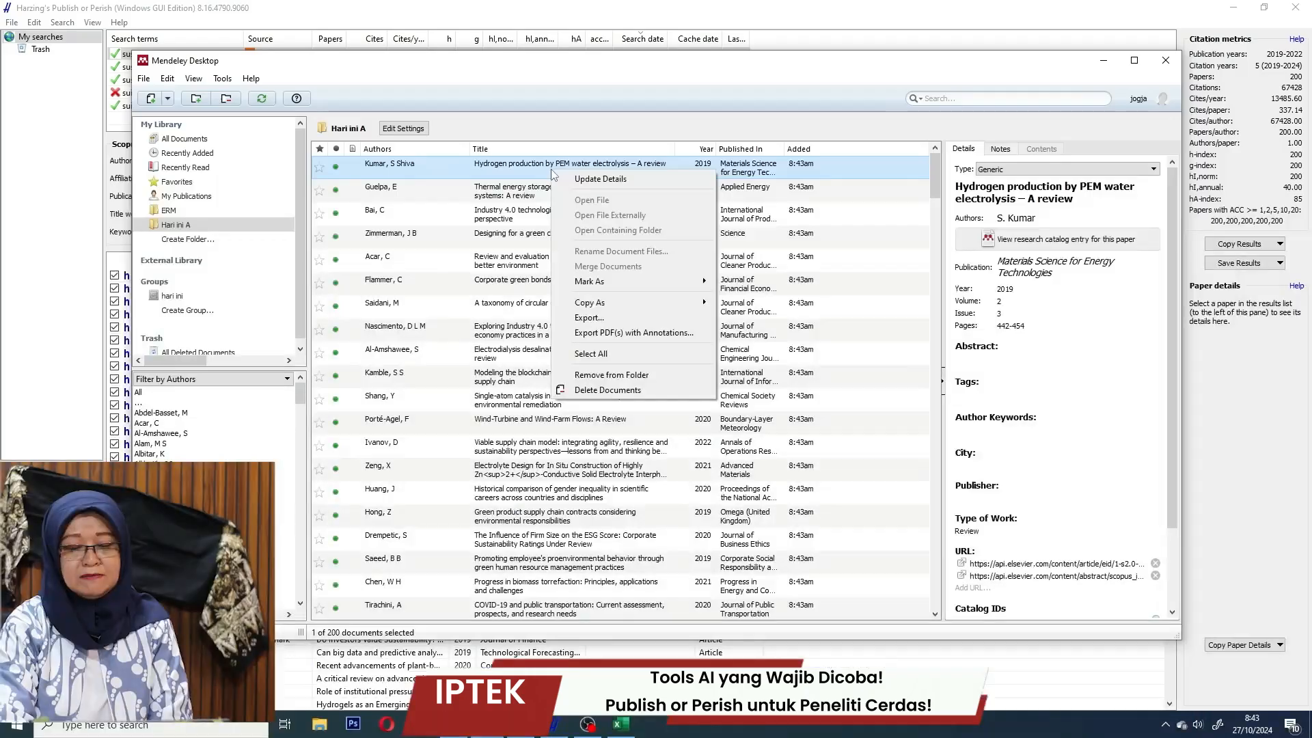
{"action": "left_click", "coordinate": [585, 181]}
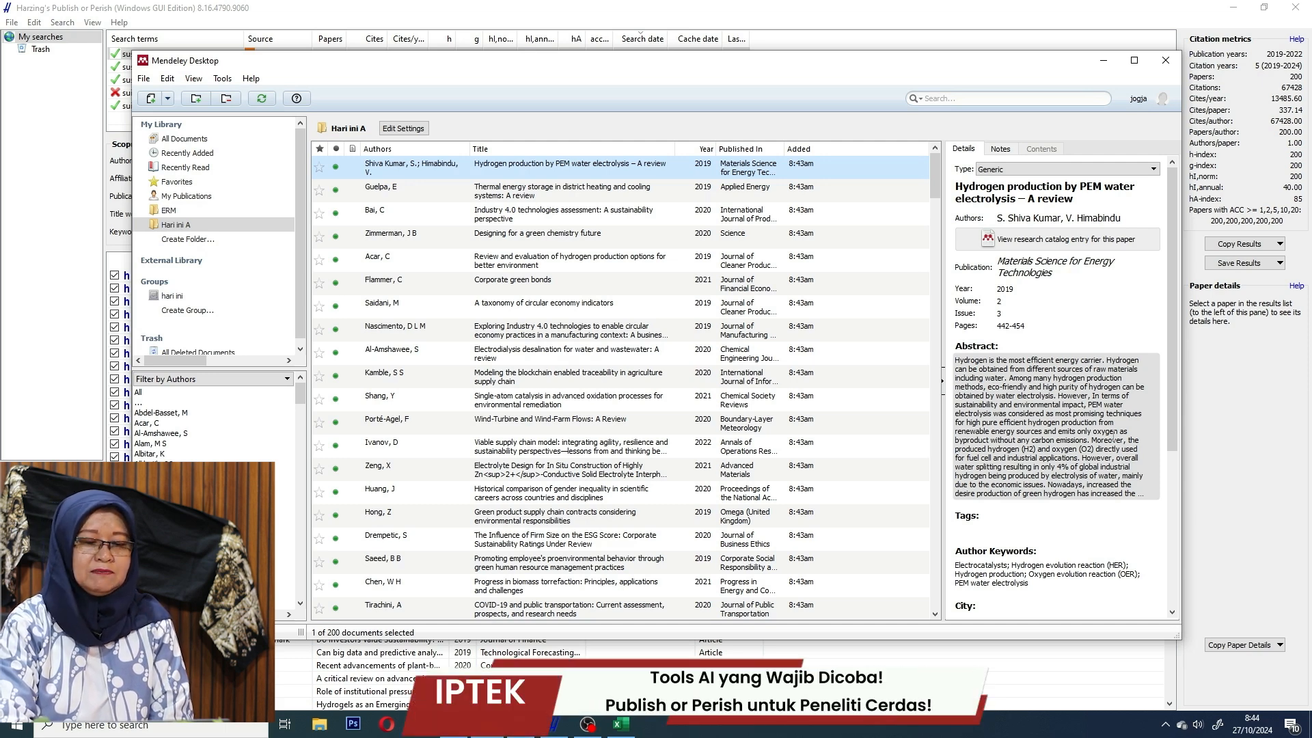
{"action": "left_click", "coordinate": [1115, 434]}
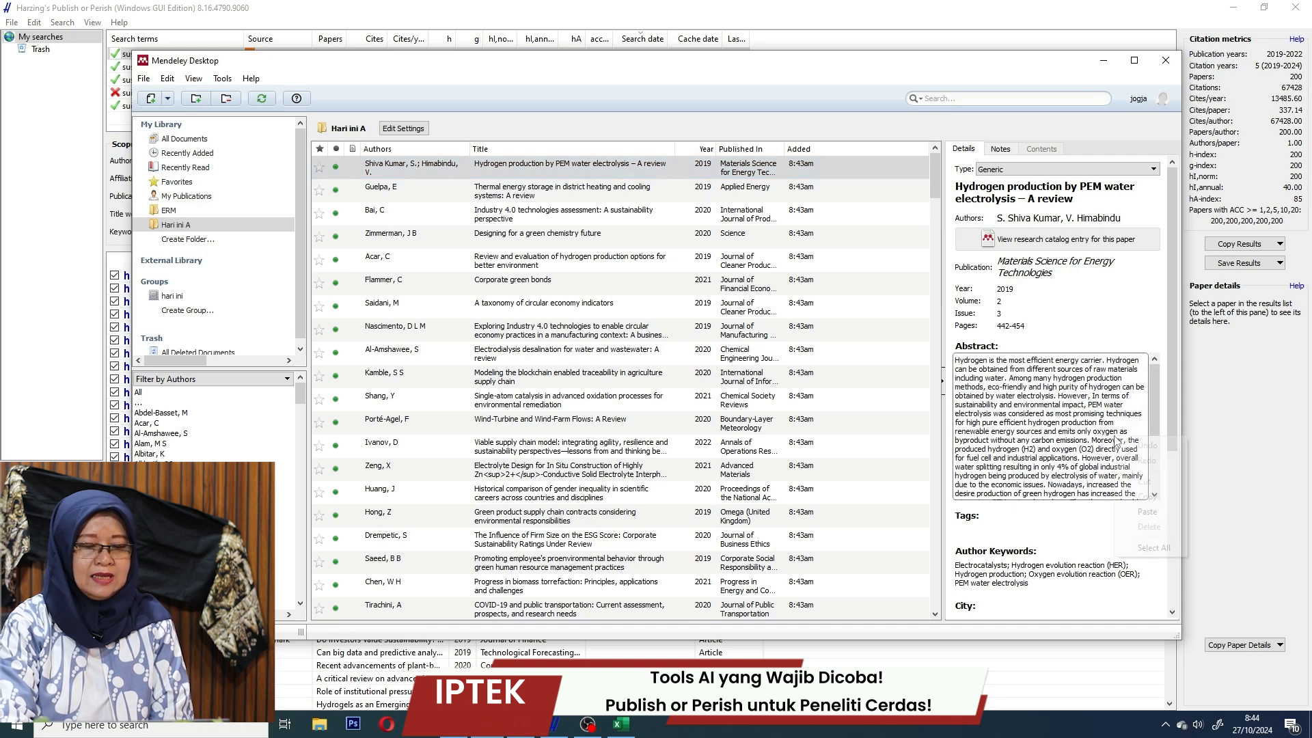
{"action": "right_click", "coordinate": [1115, 435]}
{"action": "left_click", "coordinate": [1104, 414]}
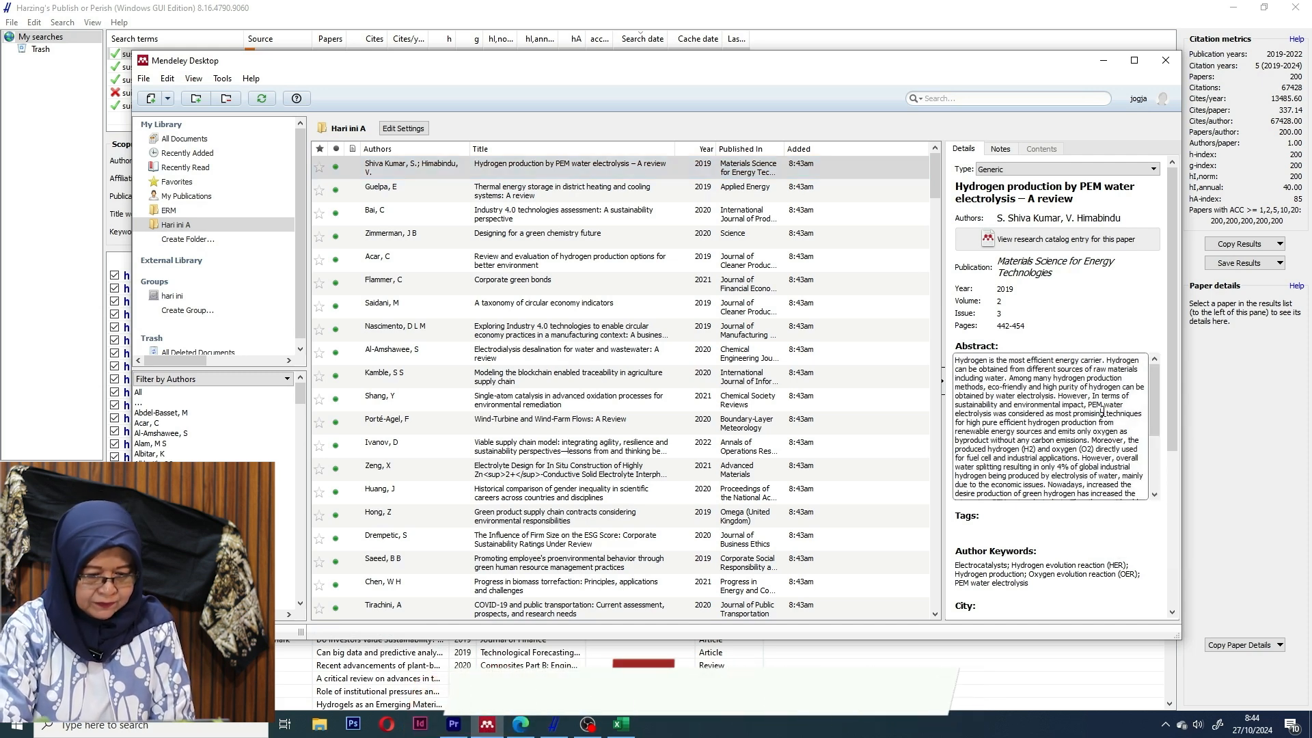
{"action": "left_click", "coordinate": [1153, 171]}
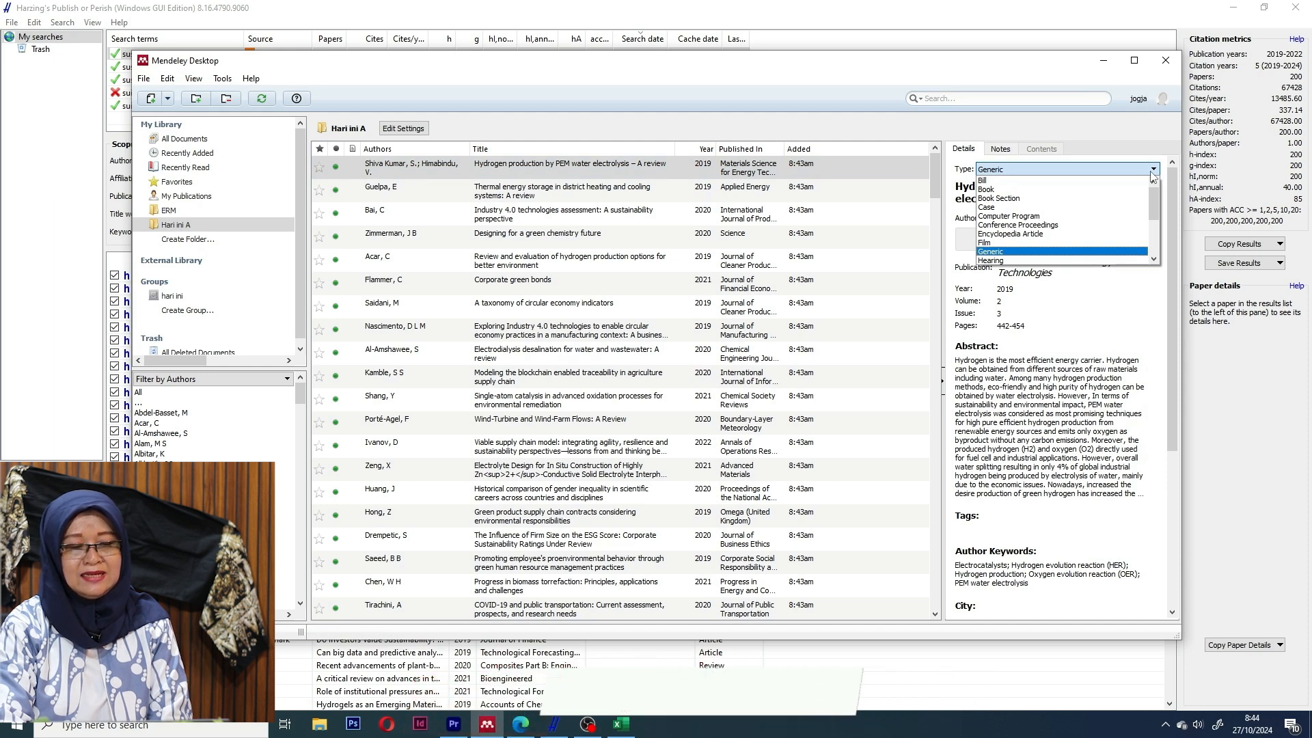
{"action": "left_click", "coordinate": [1167, 267]}
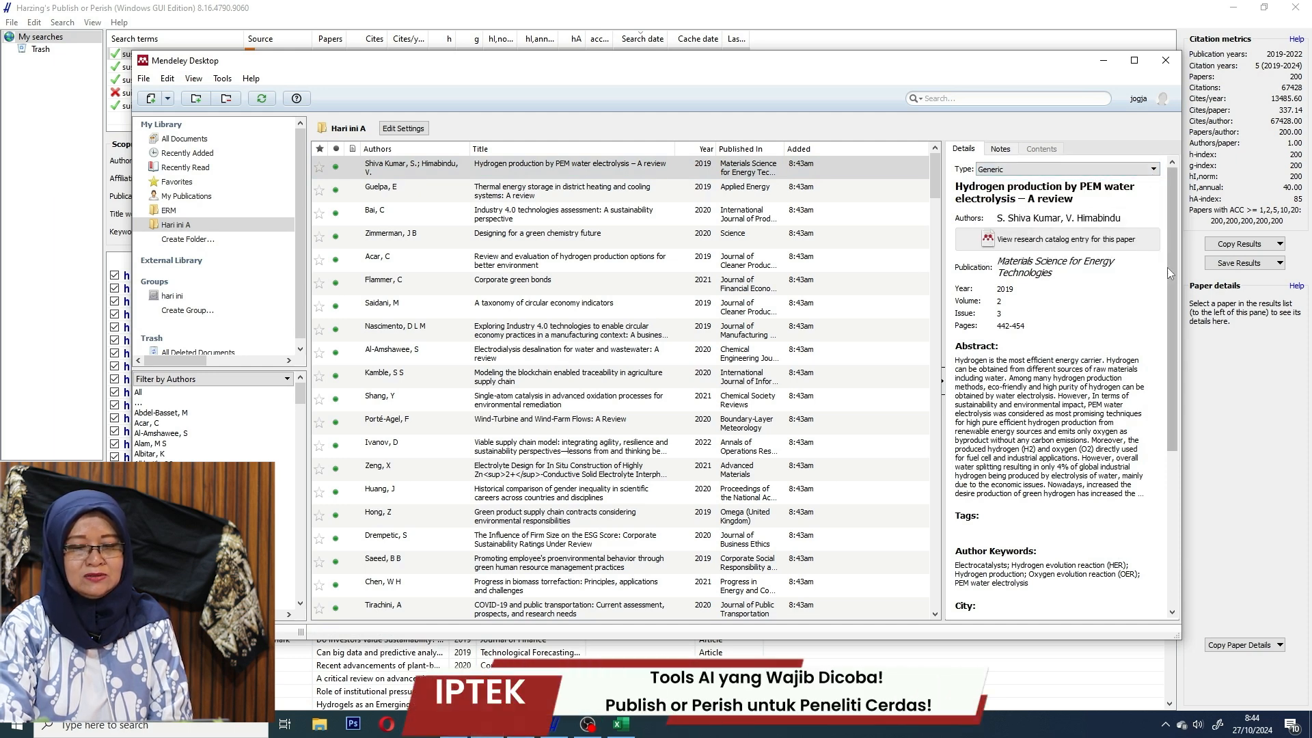